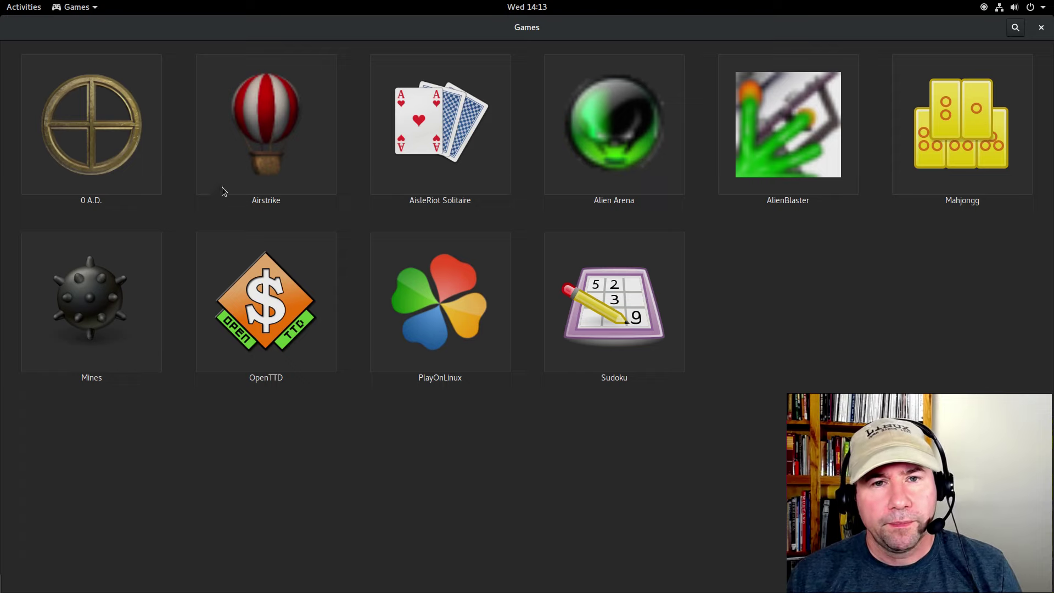
- Review the console plugins listed under the Games preferences' Extensions, then close the preferences and the Games window
left_click(75, 7)
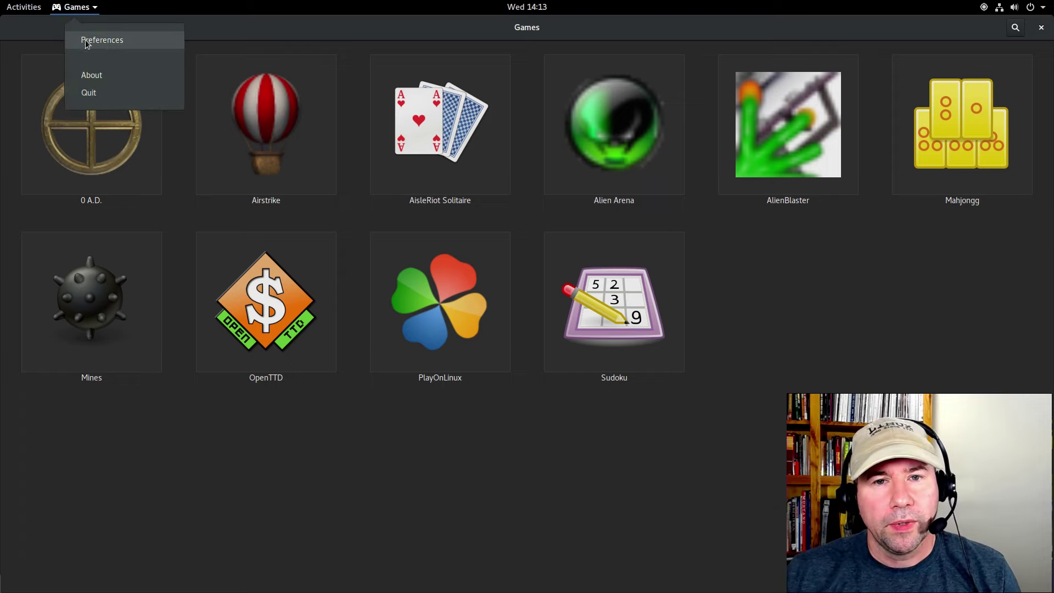
left_click(132, 44)
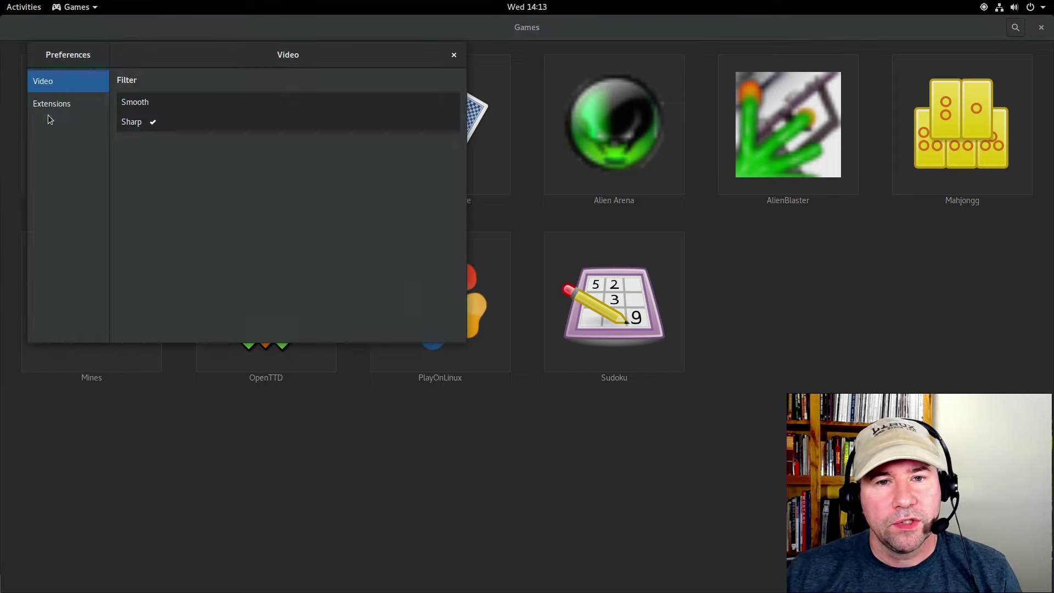
left_click(83, 106)
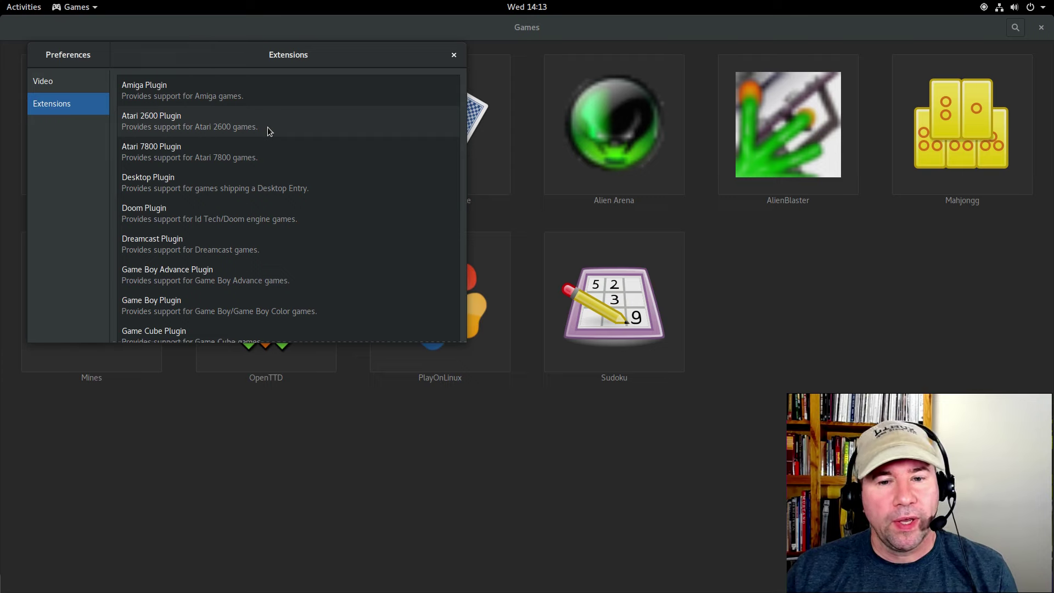
scroll(295, 213, "down", 2)
scroll(294, 212, "down", 2)
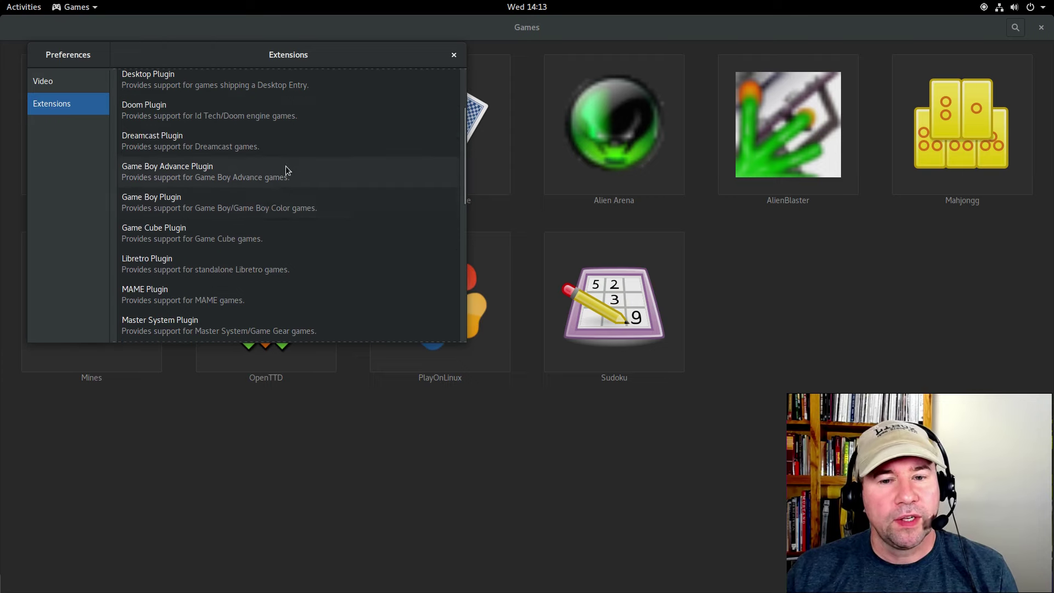
scroll(264, 271, "down", 2)
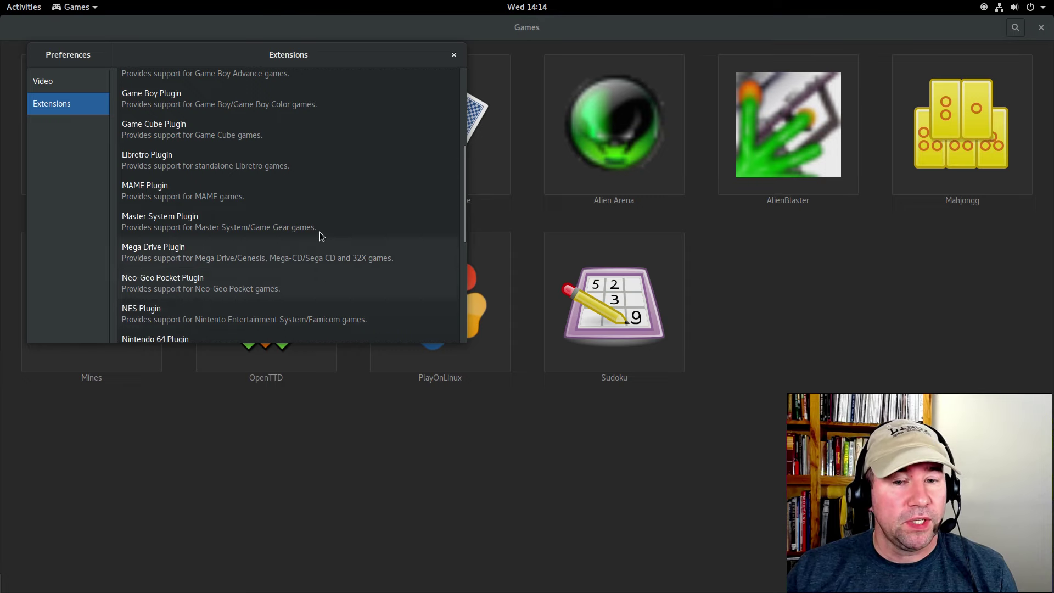
scroll(321, 233, "down", 5)
scroll(334, 226, "down", 3)
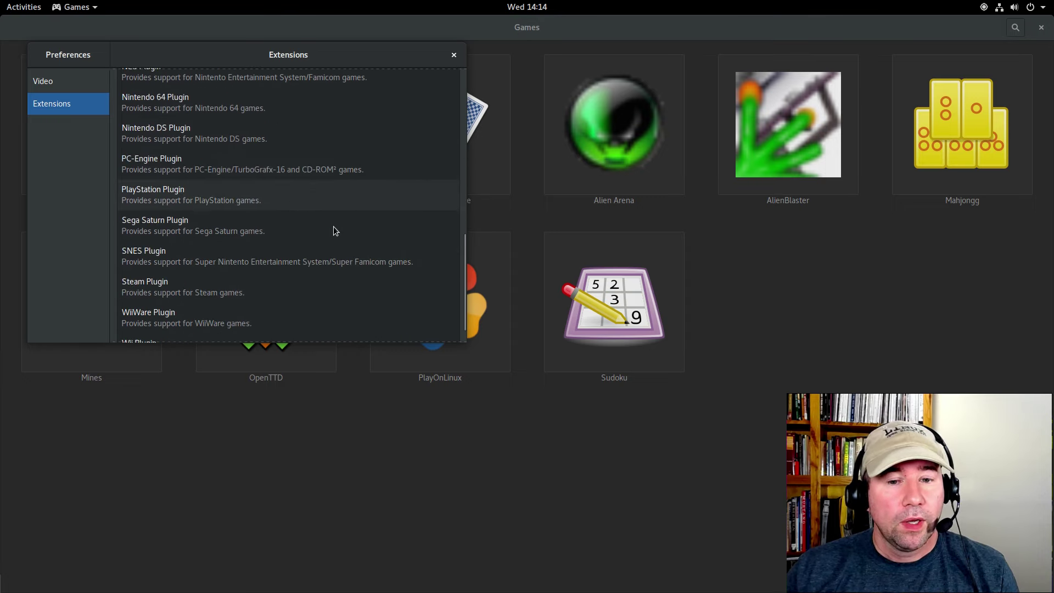
left_click(453, 55)
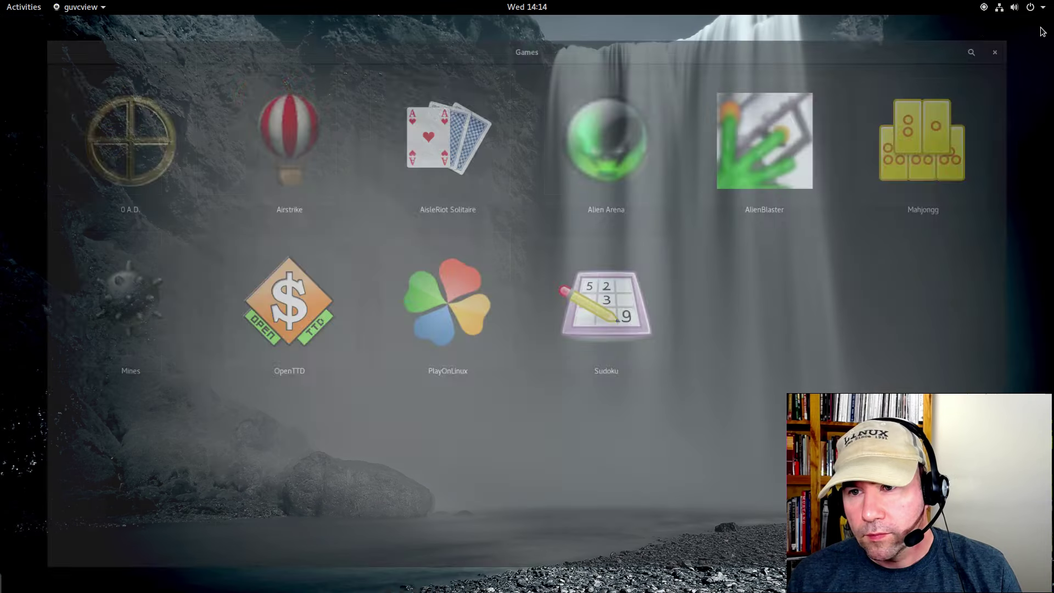
left_click(1041, 28)
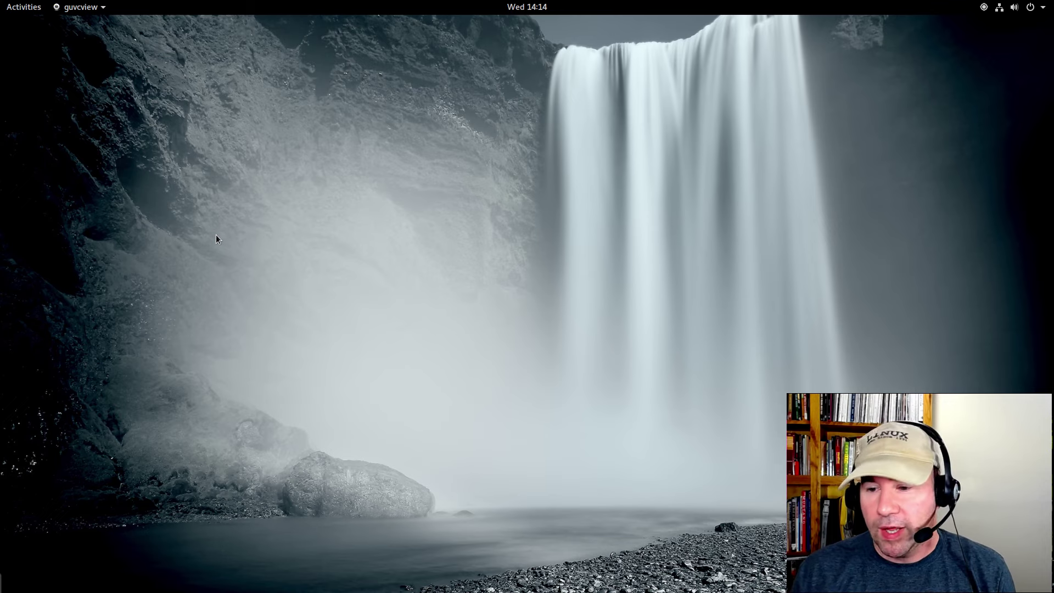
- Search for "recipe" to launch the Recipes application and move its window toward the middle of the desktop
key("super")
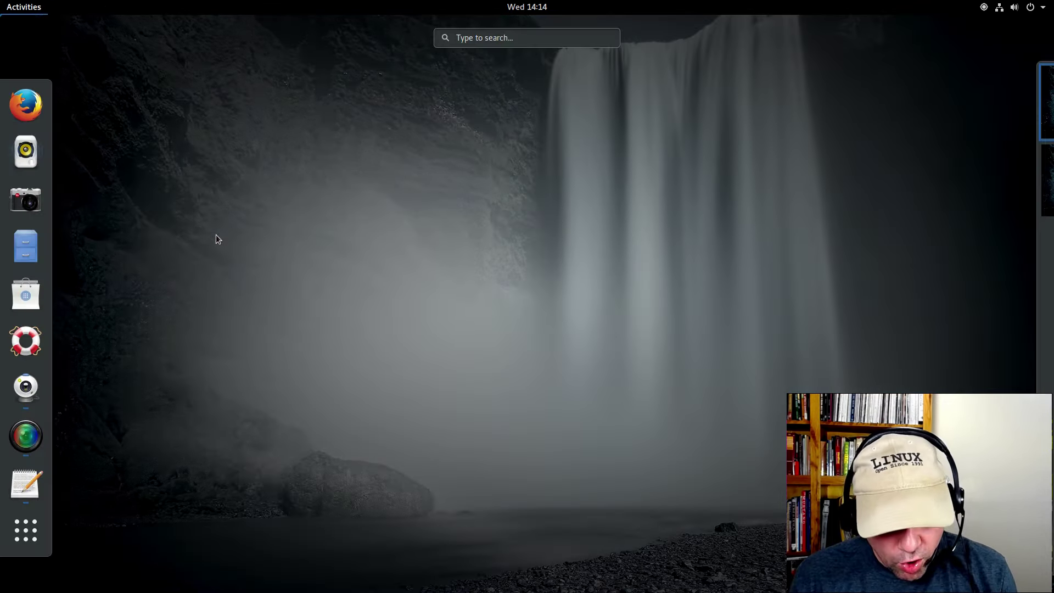
type("recipe")
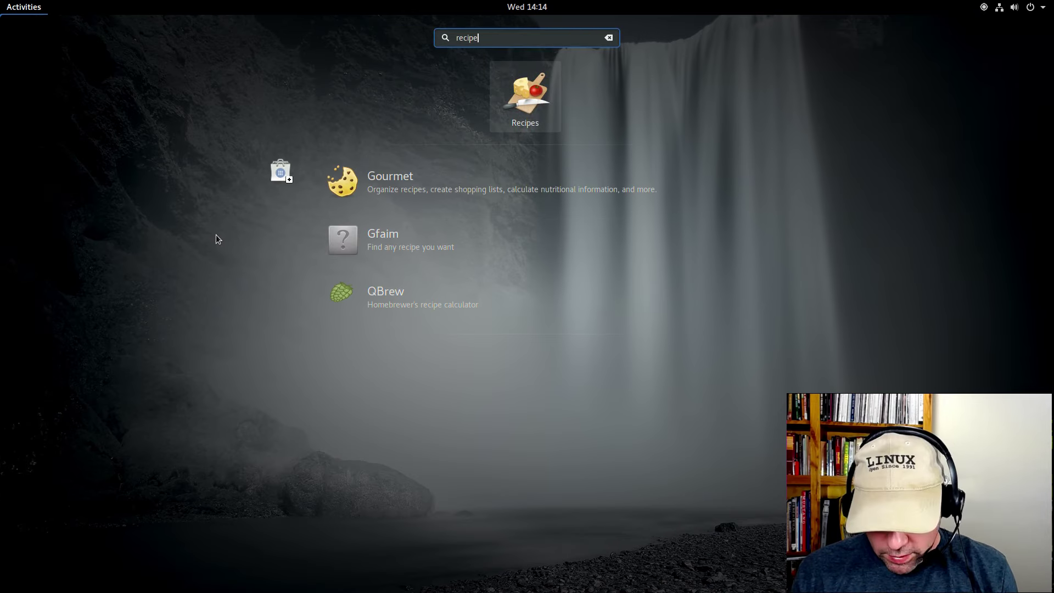
key("Return")
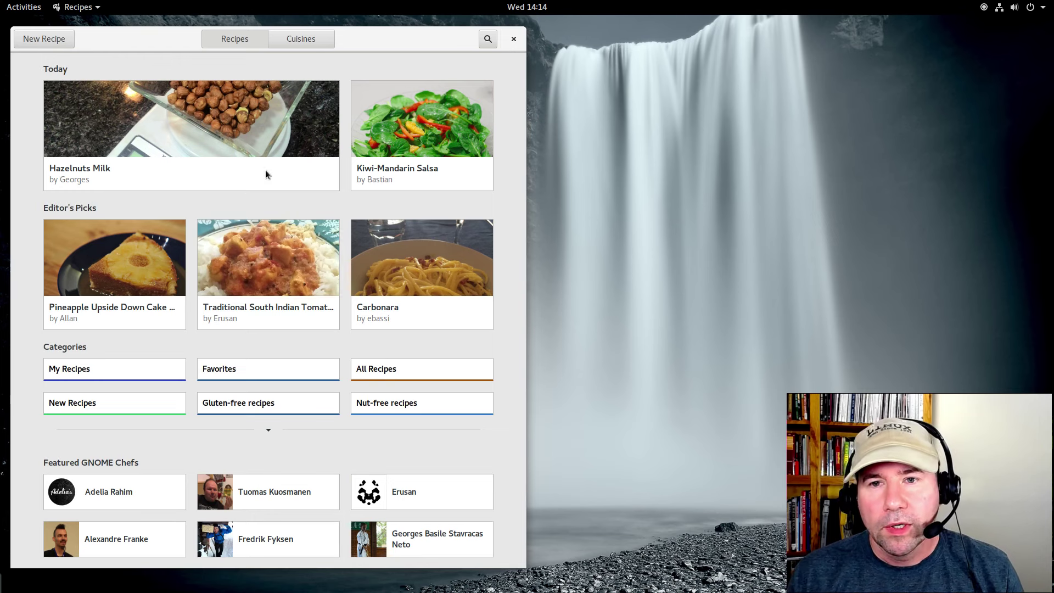
left_click_drag(170, 45, 558, 52)
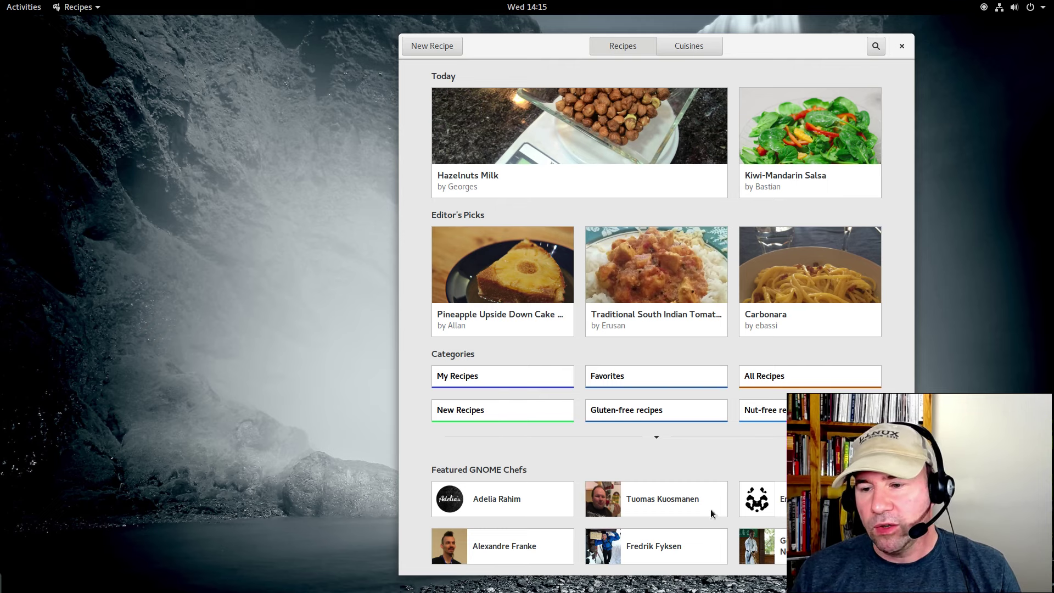
- Open the Sambal Ikan Bilis (Hot Sauce with Dried Anchovies) recipe from the featured GNOME chefs and look through its ingredients and directions
left_click(535, 513)
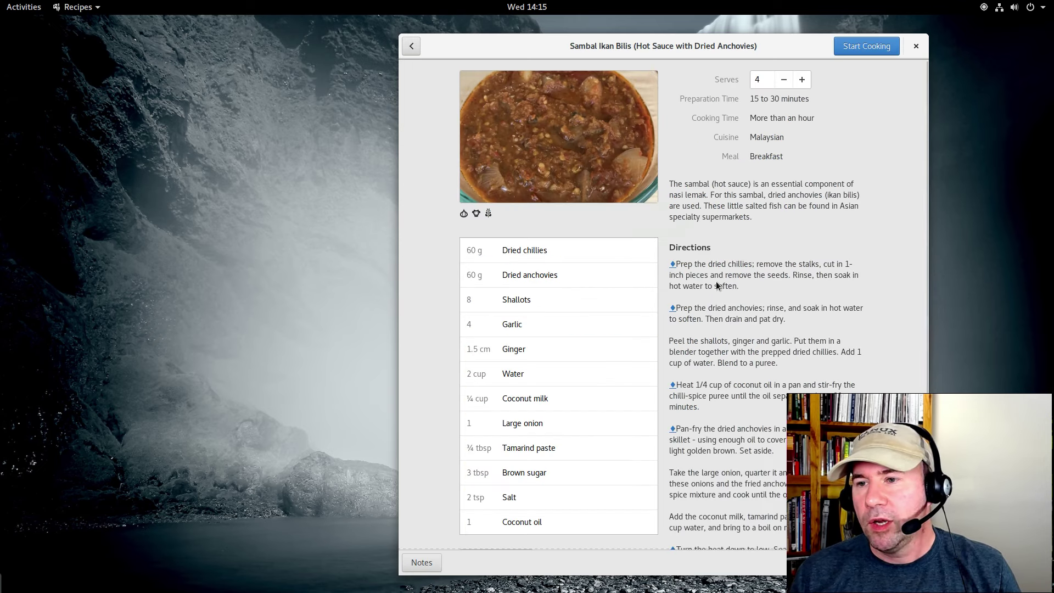
scroll(790, 374, "down", 5)
scroll(790, 374, "up", 5)
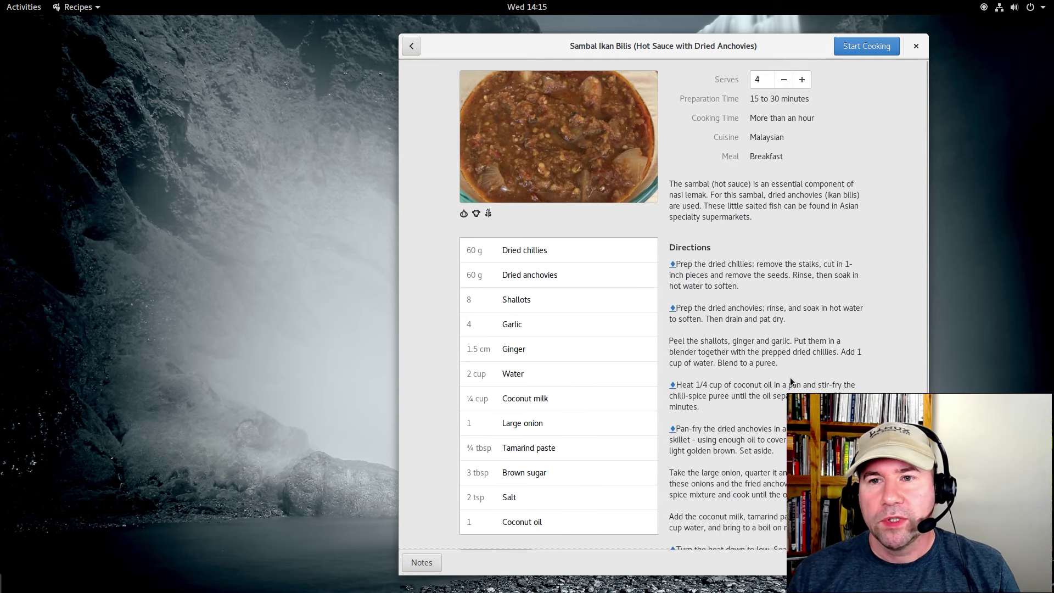
mouse_move(543, 132)
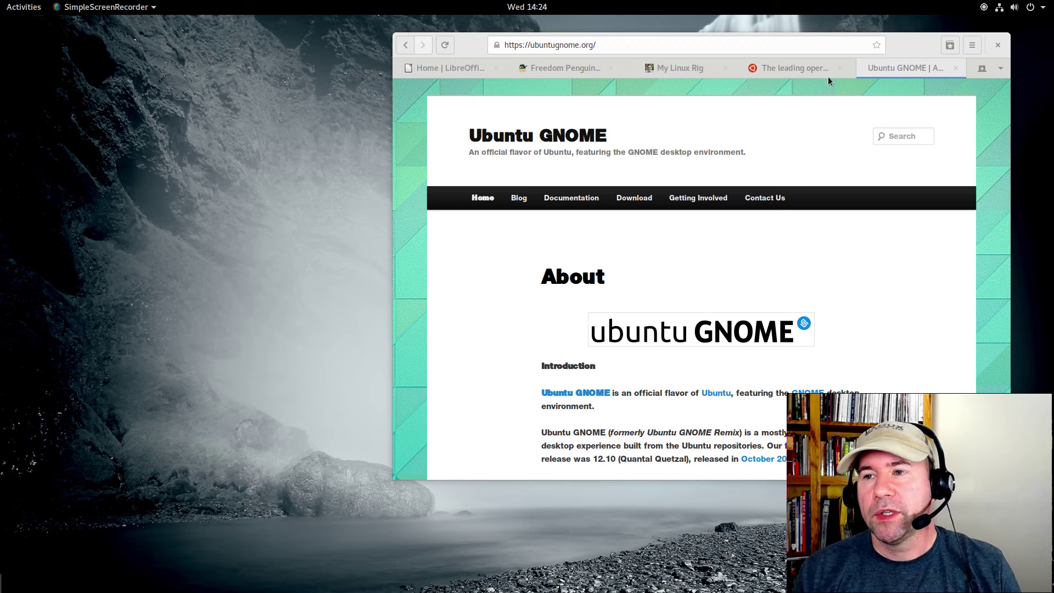
- View each open page in the Web browser in turn, from LibreOffice and Freedom Penguin through to Ubuntu GNOME
left_click(443, 70)
left_click(565, 71)
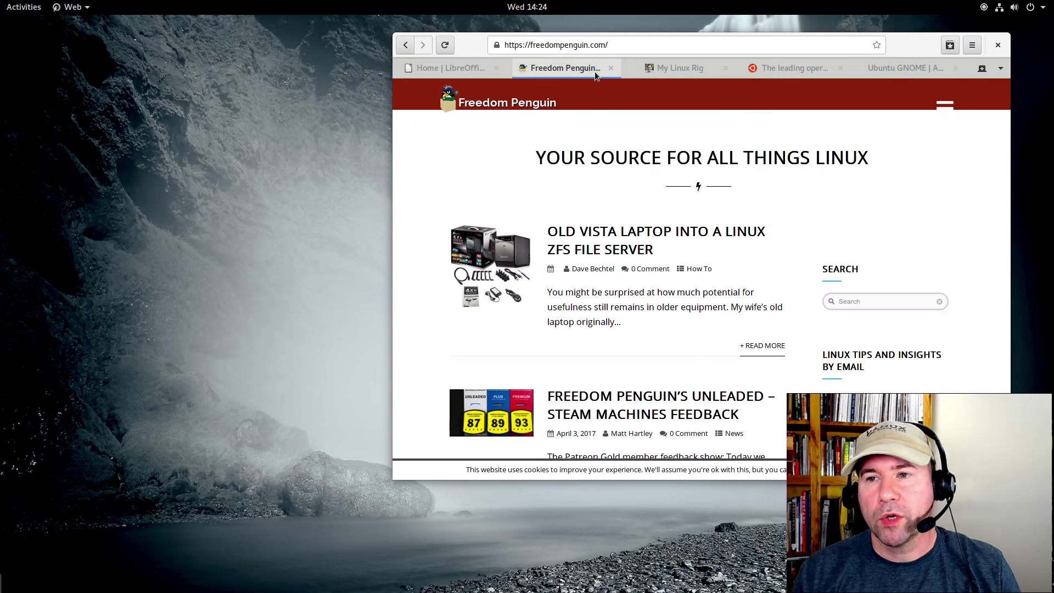
left_click(704, 73)
left_click(802, 70)
left_click(911, 70)
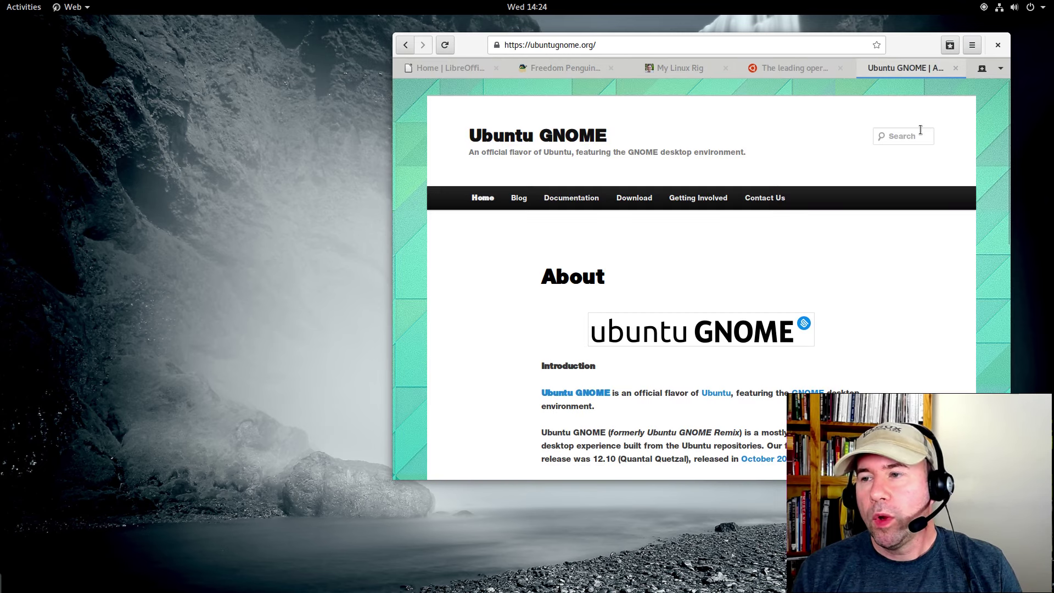
- Show the list of all open browser pages, dismiss it and close the browser window
left_click(1001, 69)
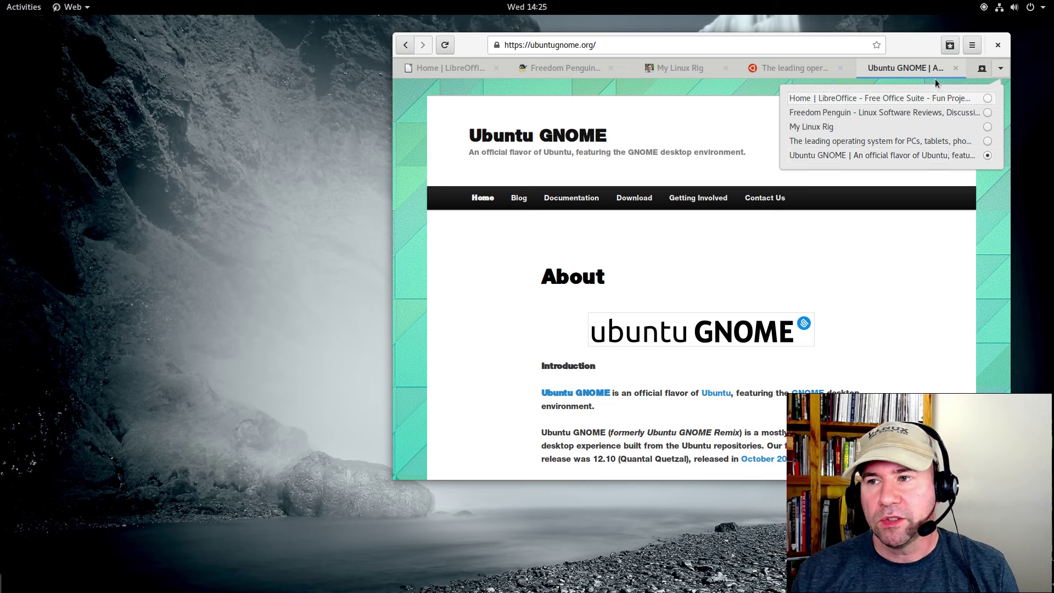
left_click(920, 48)
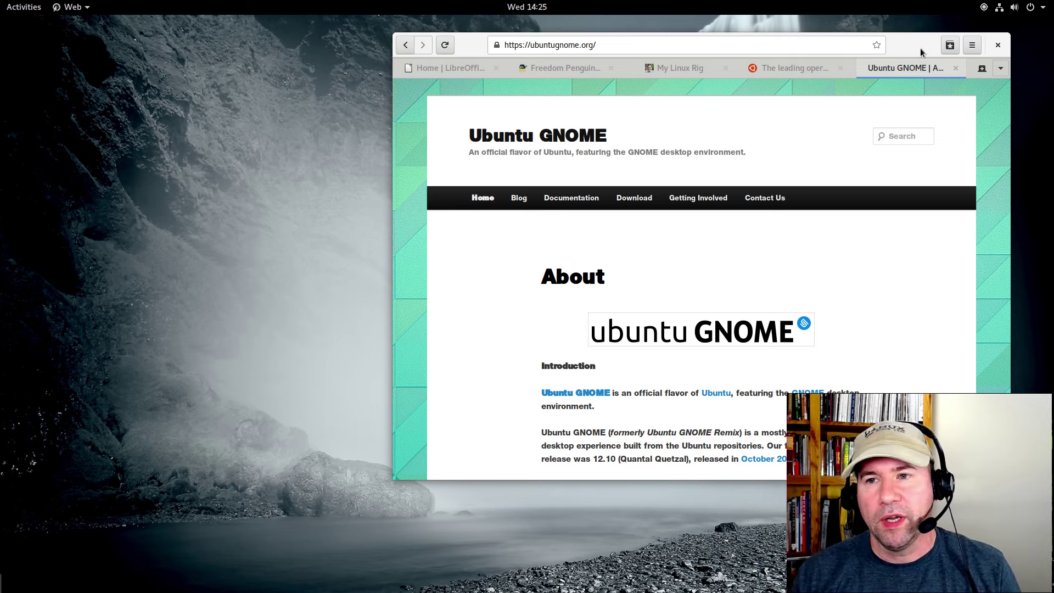
left_click(999, 49)
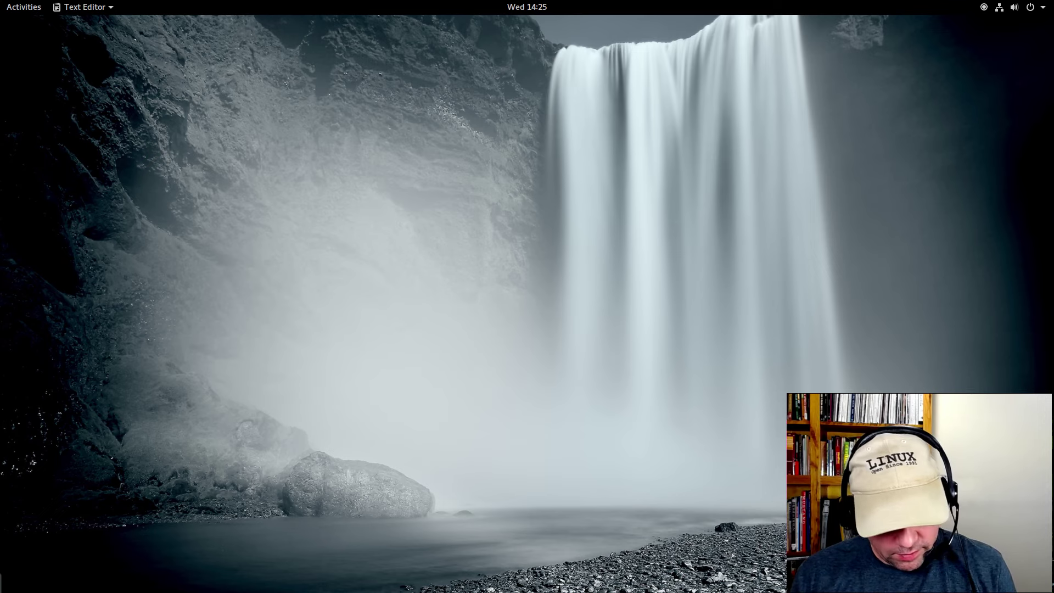
- Open the system Settings and turn on Night Light in the Displays settings
key("super")
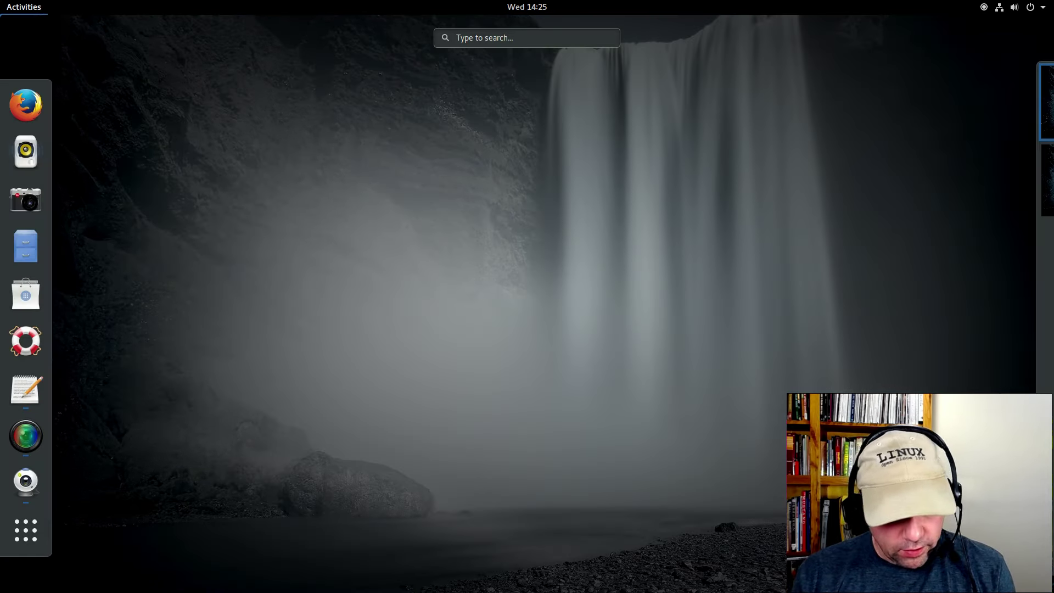
type("sett")
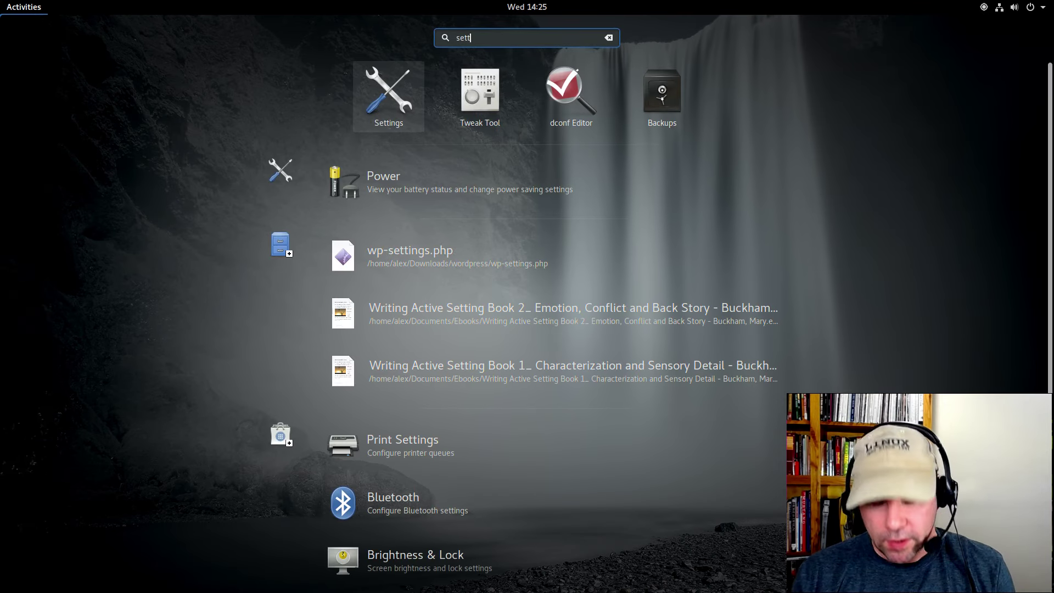
left_click(368, 105)
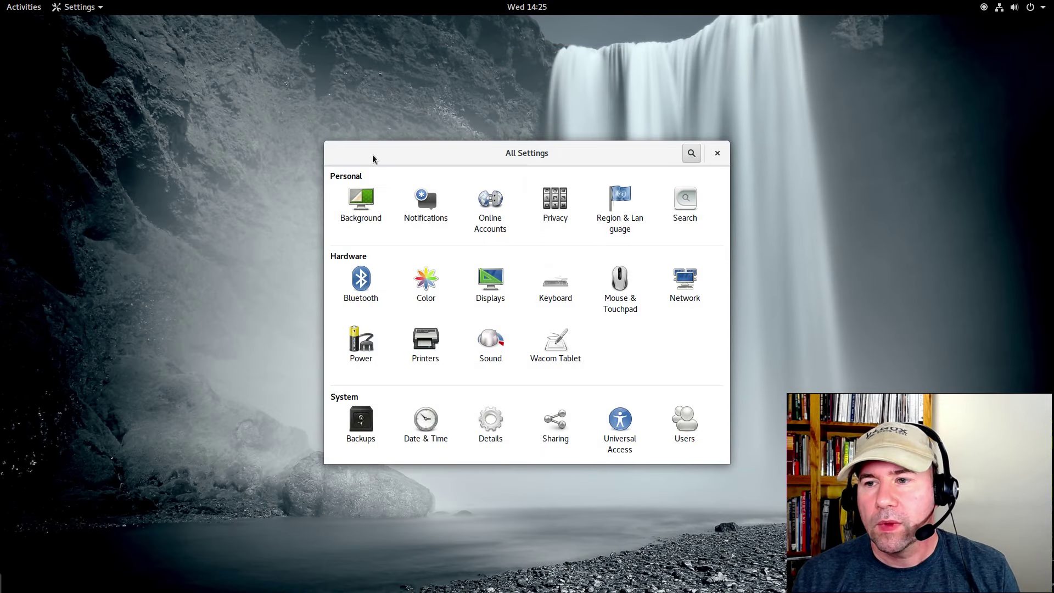
left_click(494, 292)
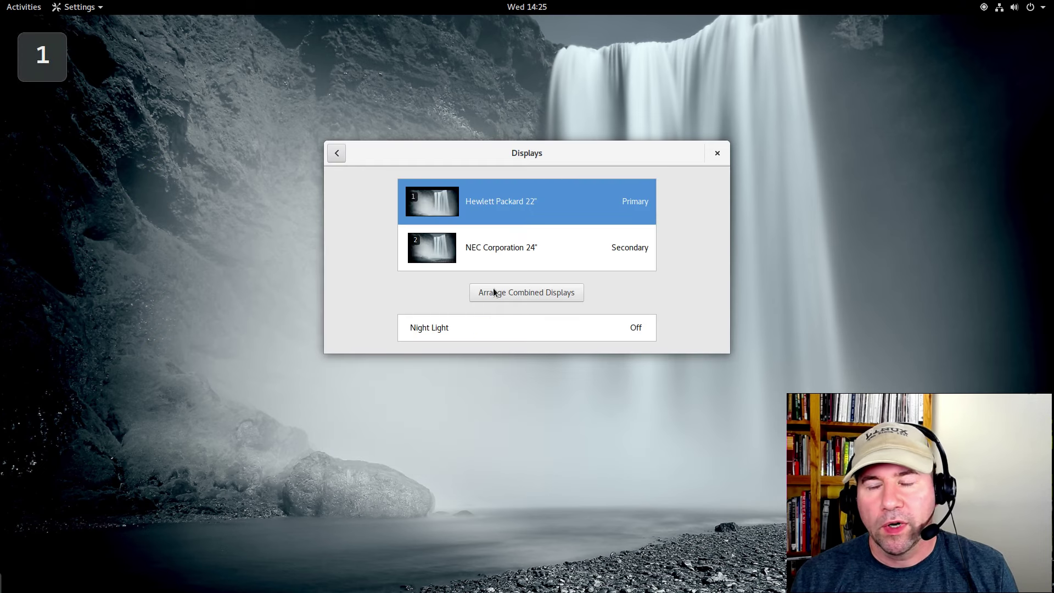
left_click(434, 328)
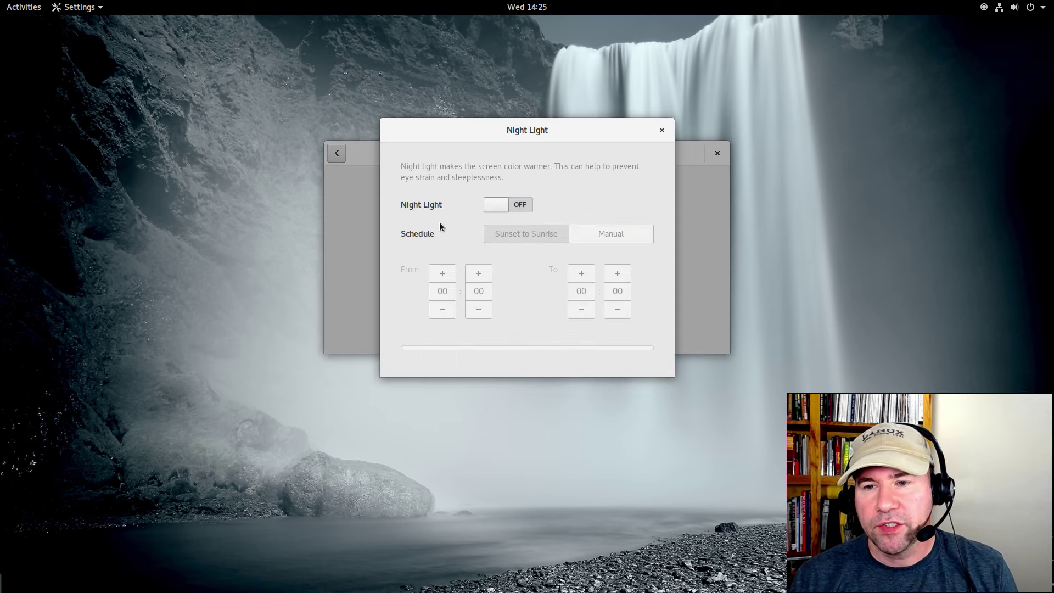
left_click(524, 207)
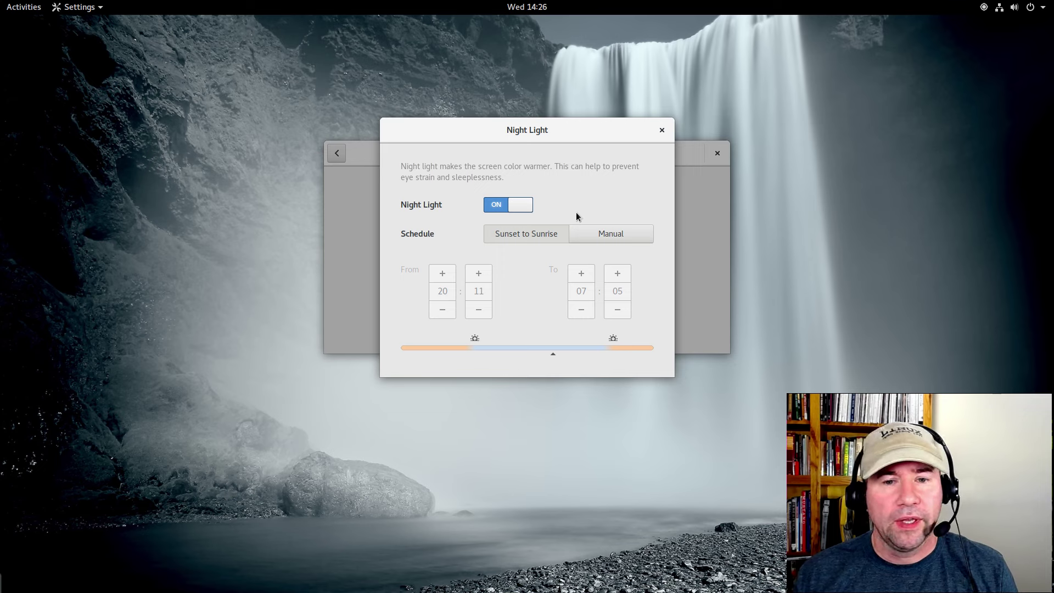
left_click(662, 131)
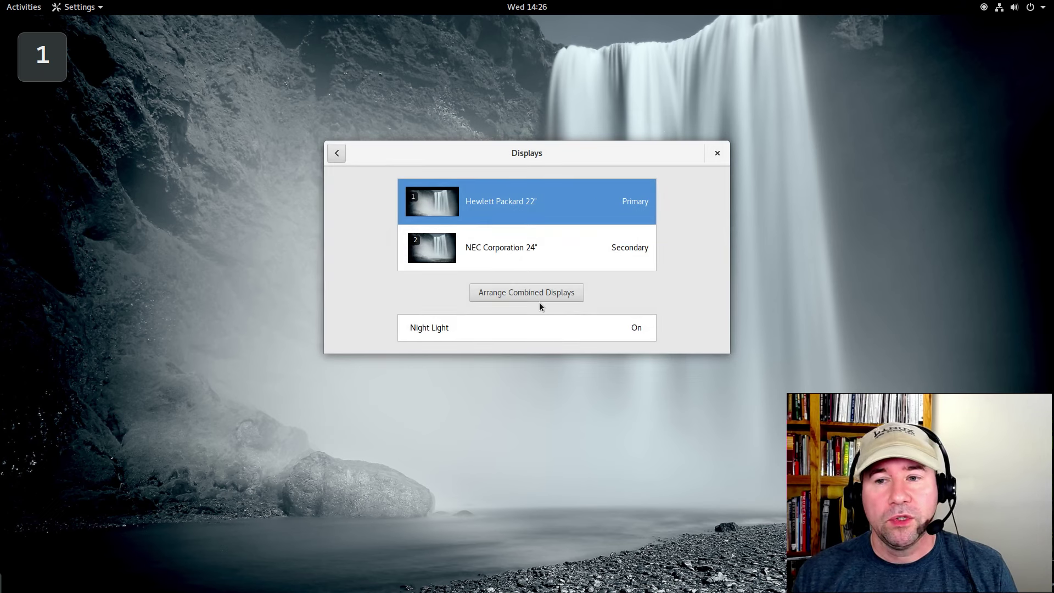
- Look at the Printers settings and the Users settings, returning to the settings overview
left_click(340, 158)
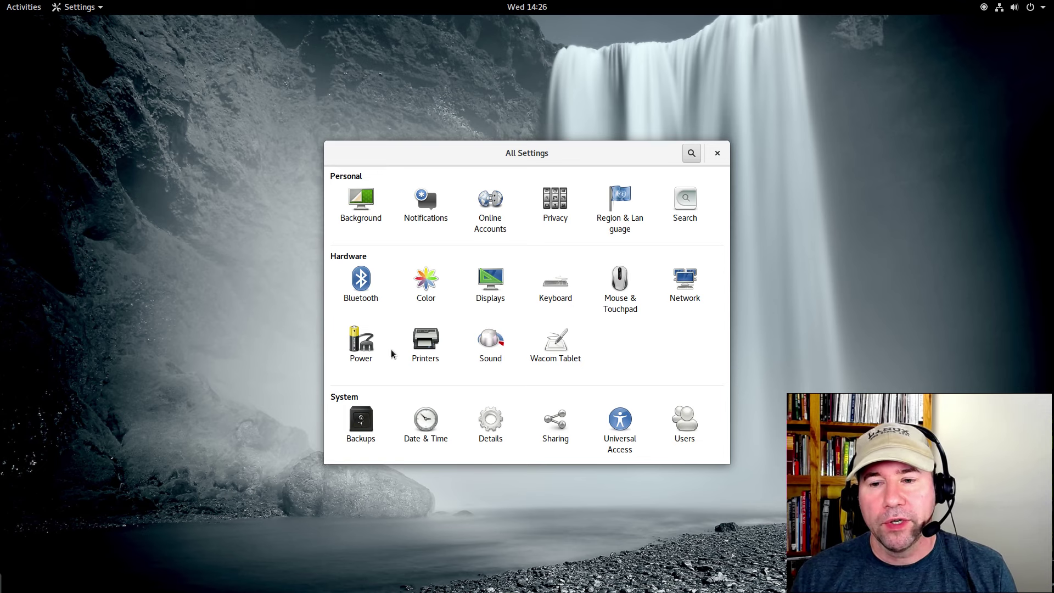
left_click(419, 344)
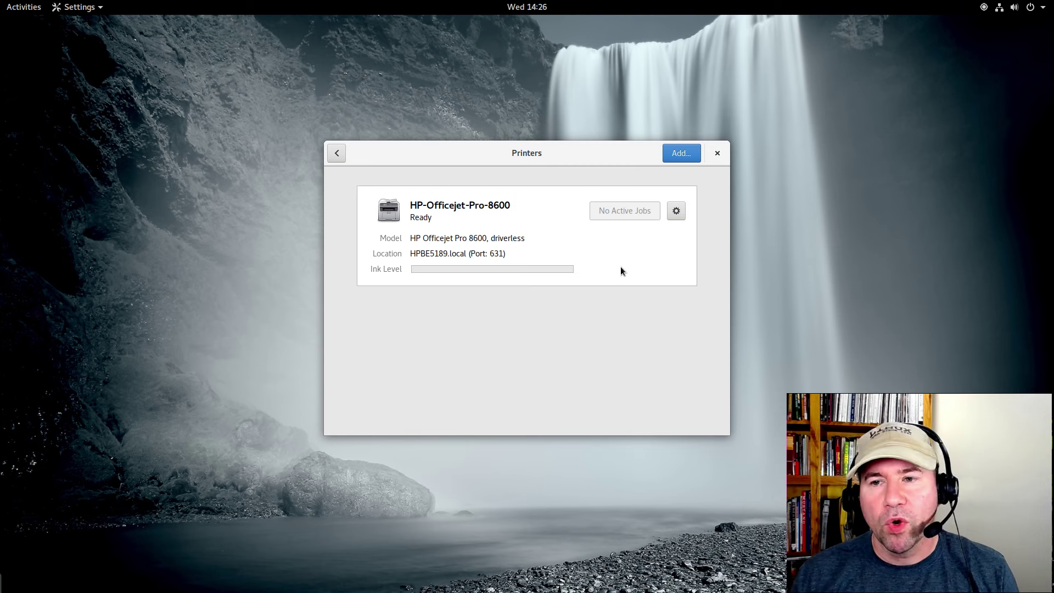
left_click(338, 155)
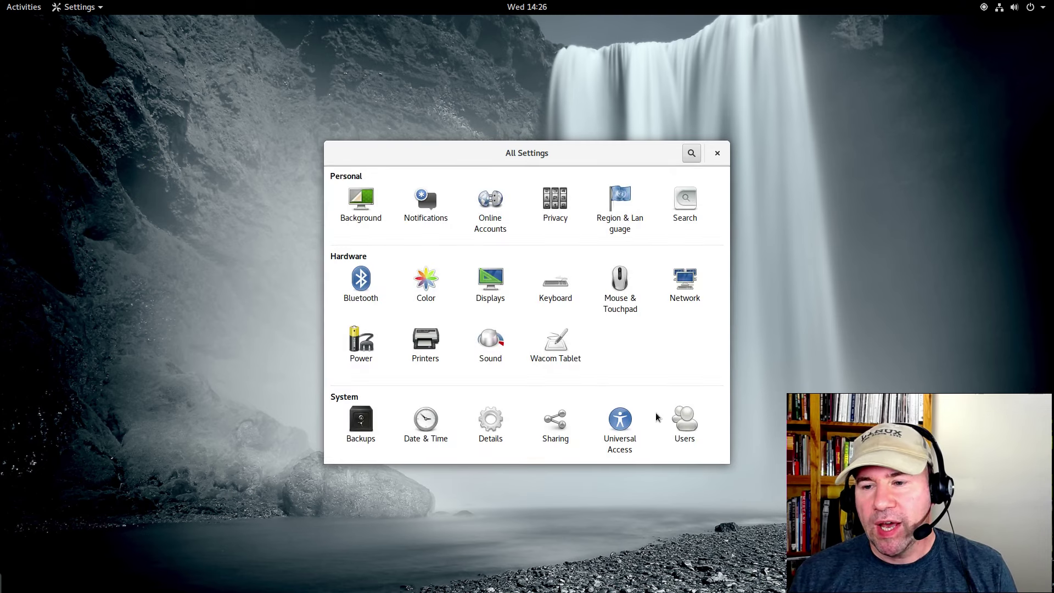
left_click(687, 425)
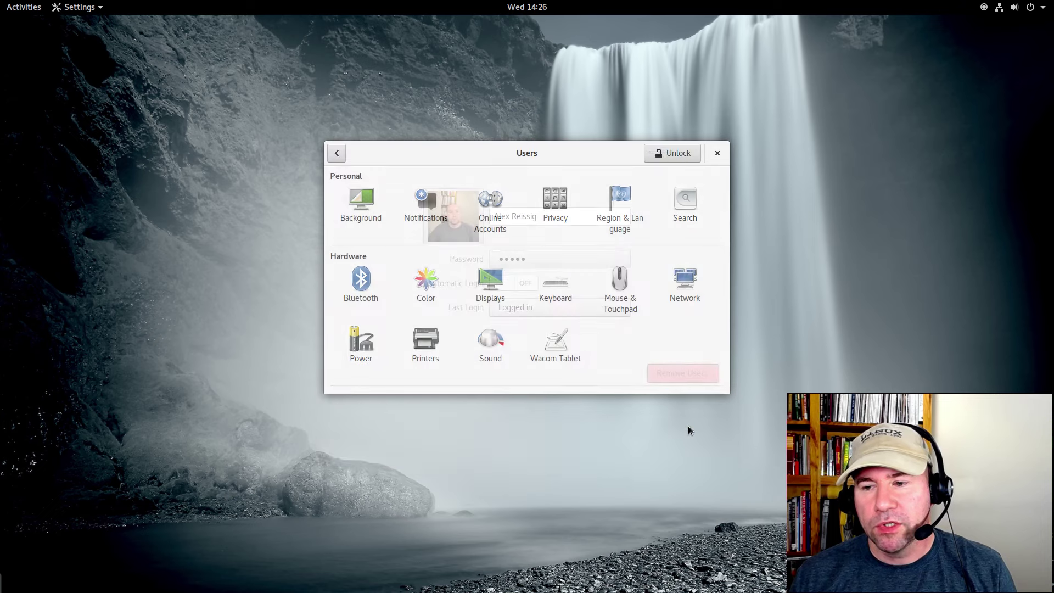
left_click(336, 154)
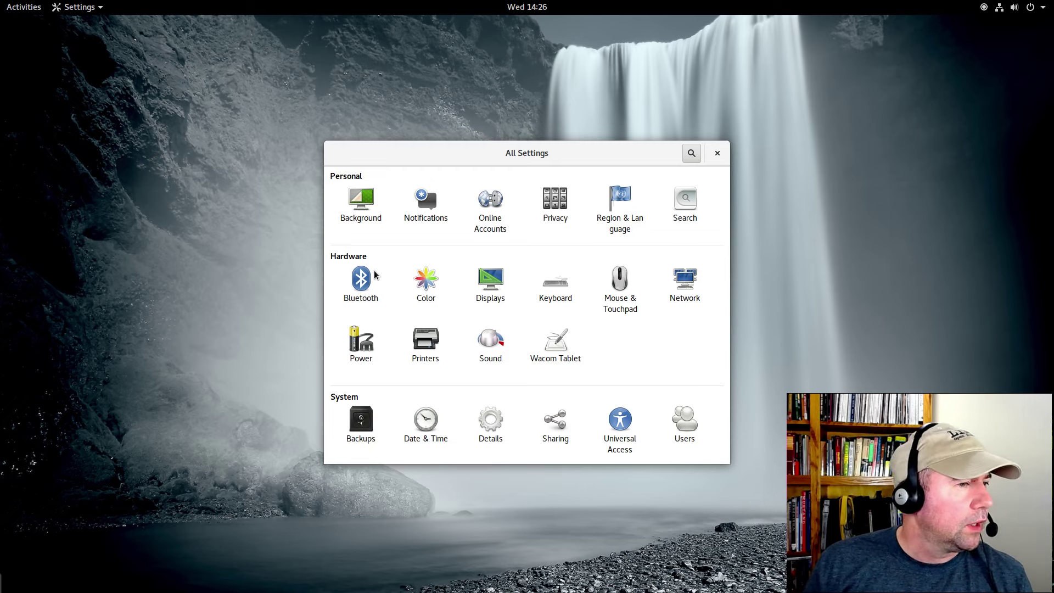
- Review the connected Online Accounts and the providers available for adding an account
left_click(506, 214)
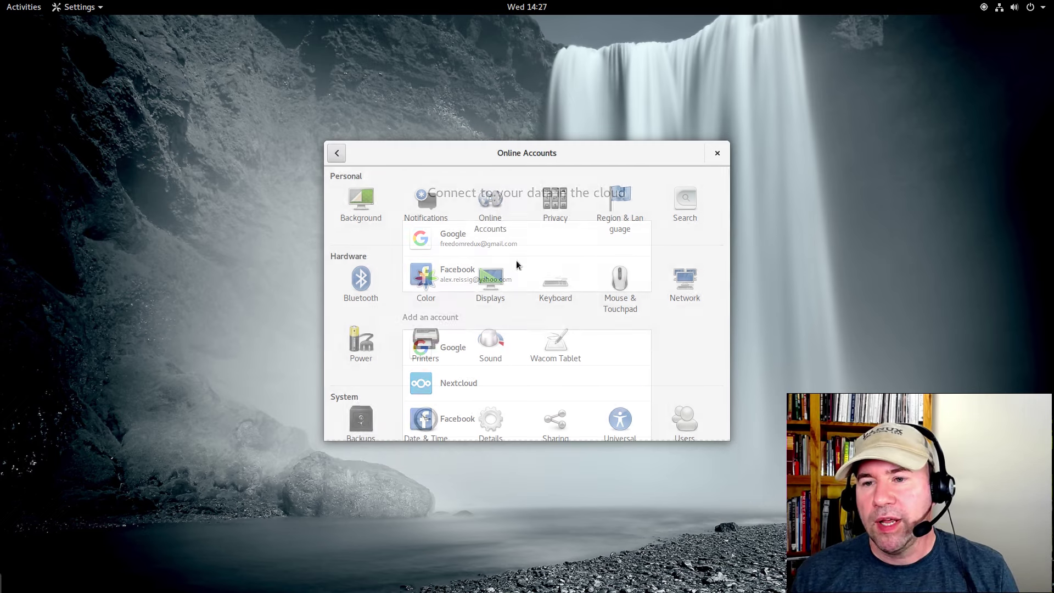
scroll(684, 335, "down", 5)
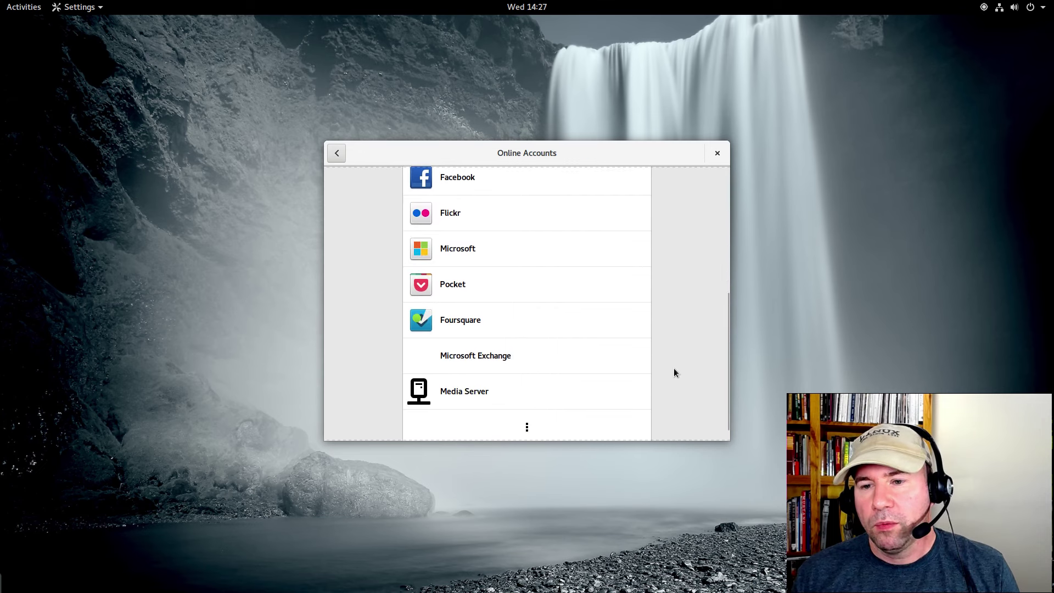
scroll(674, 372, "up", 4)
scroll(674, 368, "up", 3)
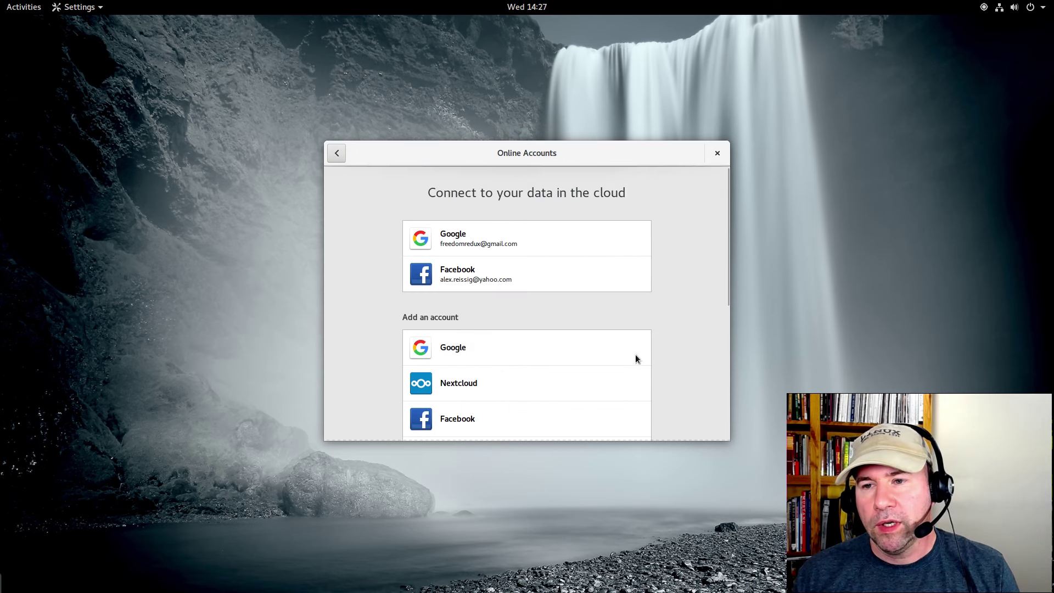
- Leave Online Accounts, close the Settings window and show the desktop's notifications, calendar and weather overview
left_click(334, 154)
left_click(718, 153)
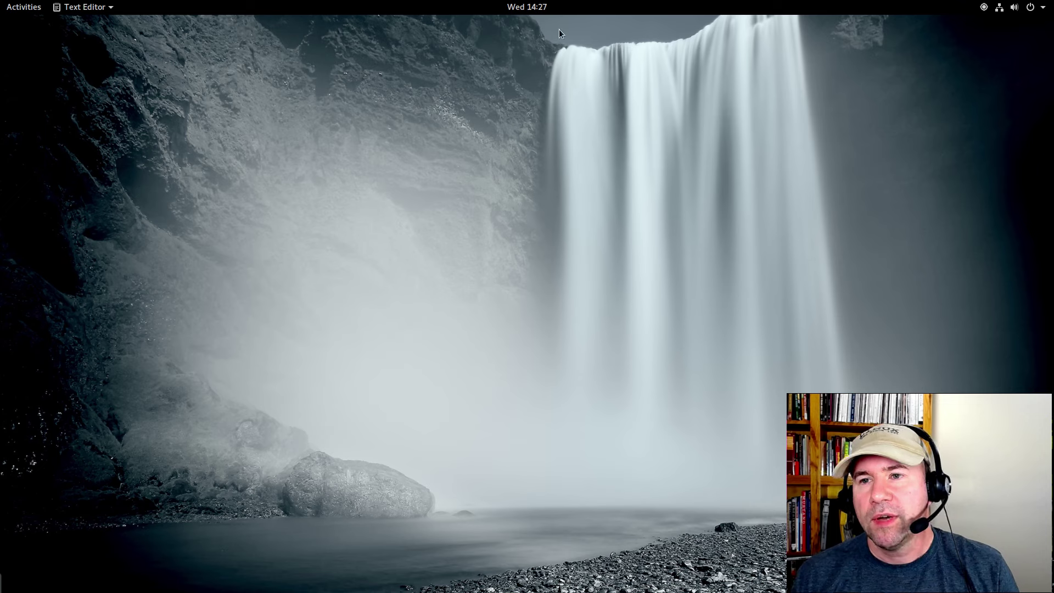
left_click(527, 7)
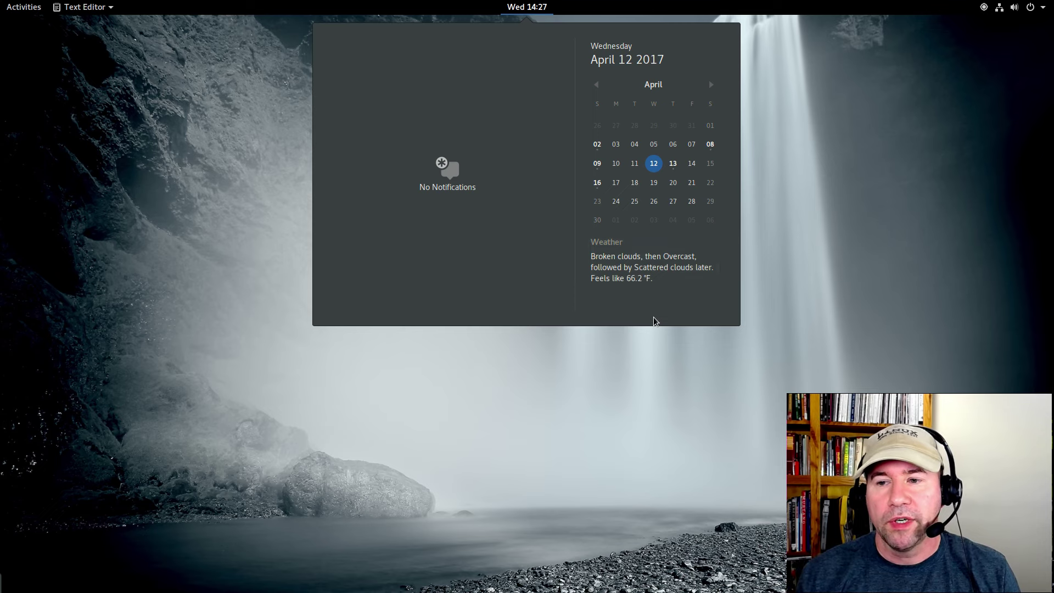
- Open Weather from the forecast summary with location access granted and choose Cincinnati, Ohio, United States as the location
left_click(625, 270)
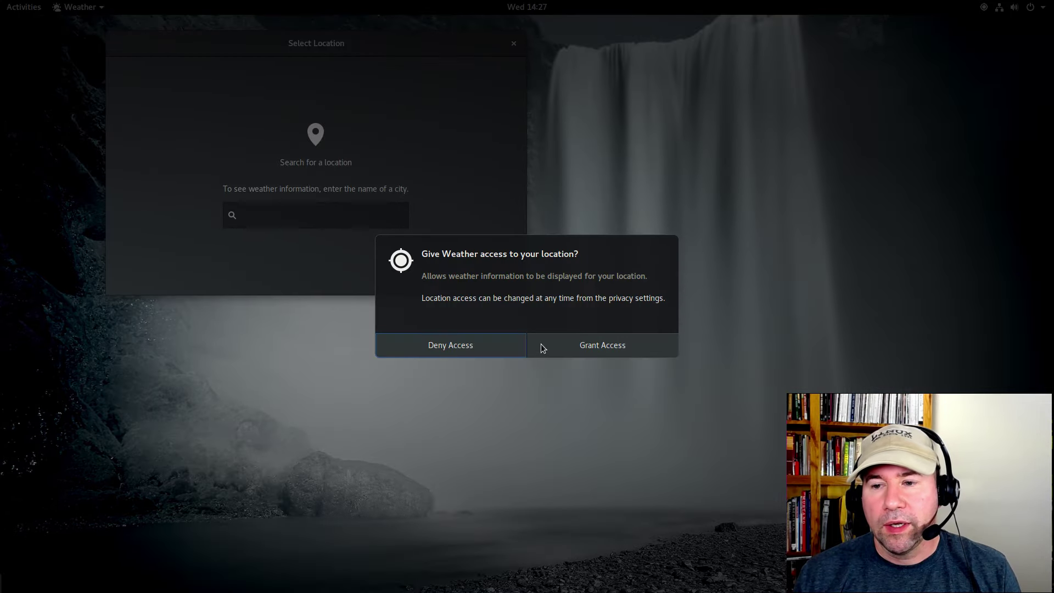
left_click(564, 346)
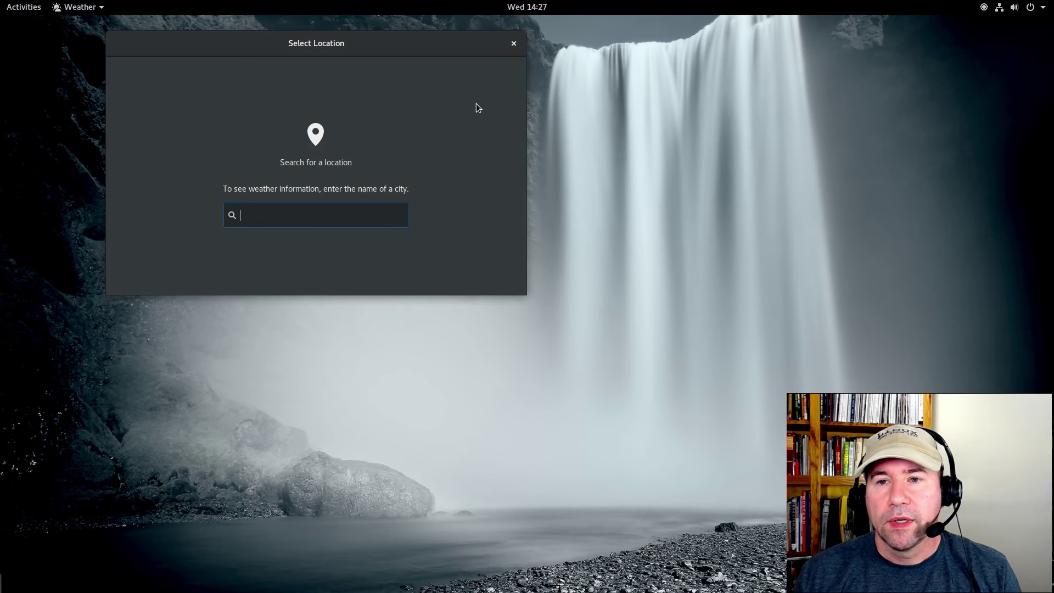
left_click_drag(442, 44, 744, 123)
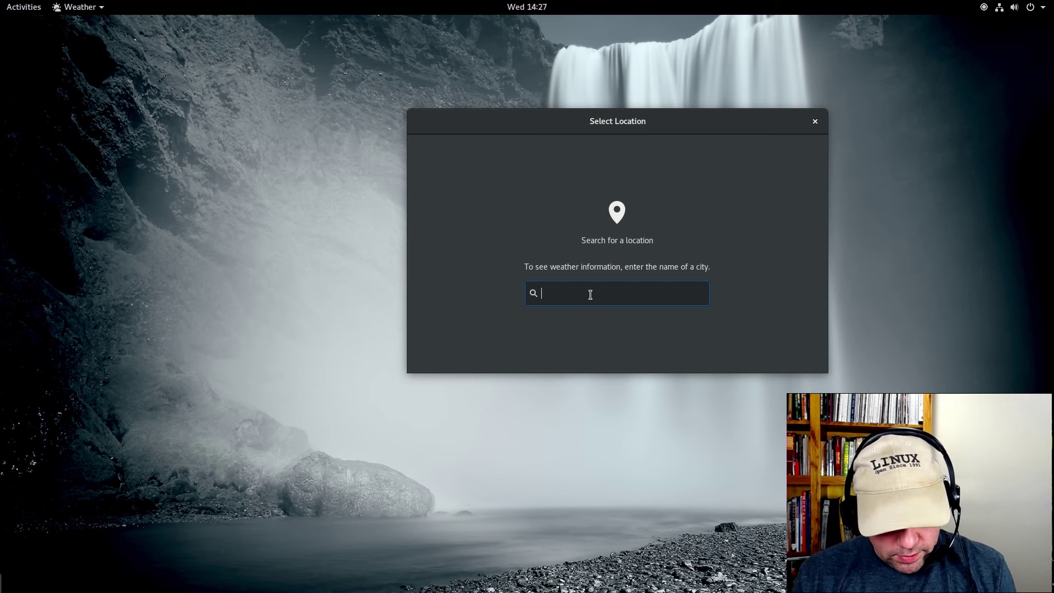
type("cinci")
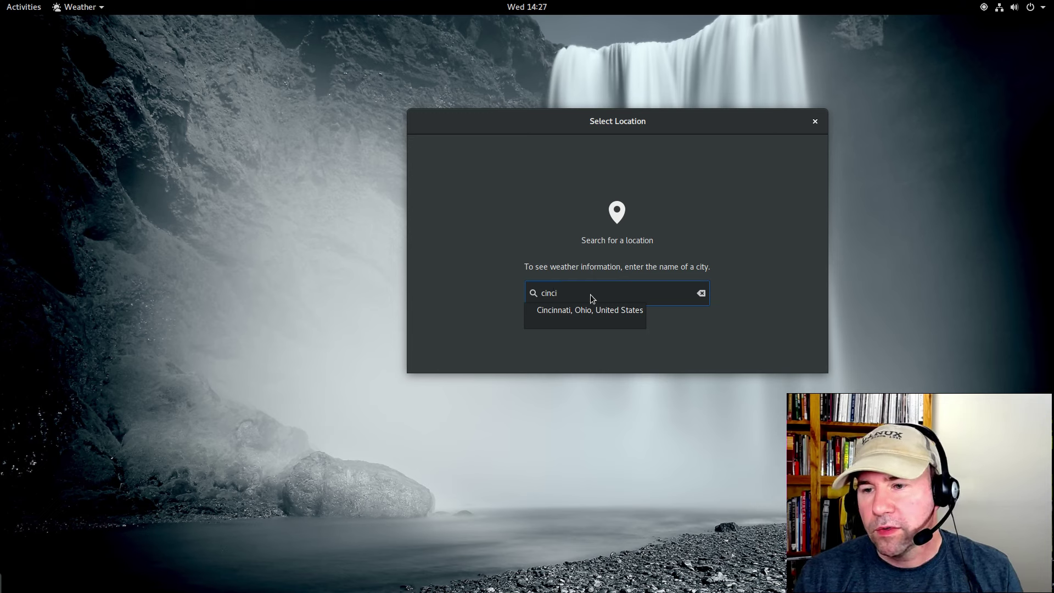
left_click(592, 310)
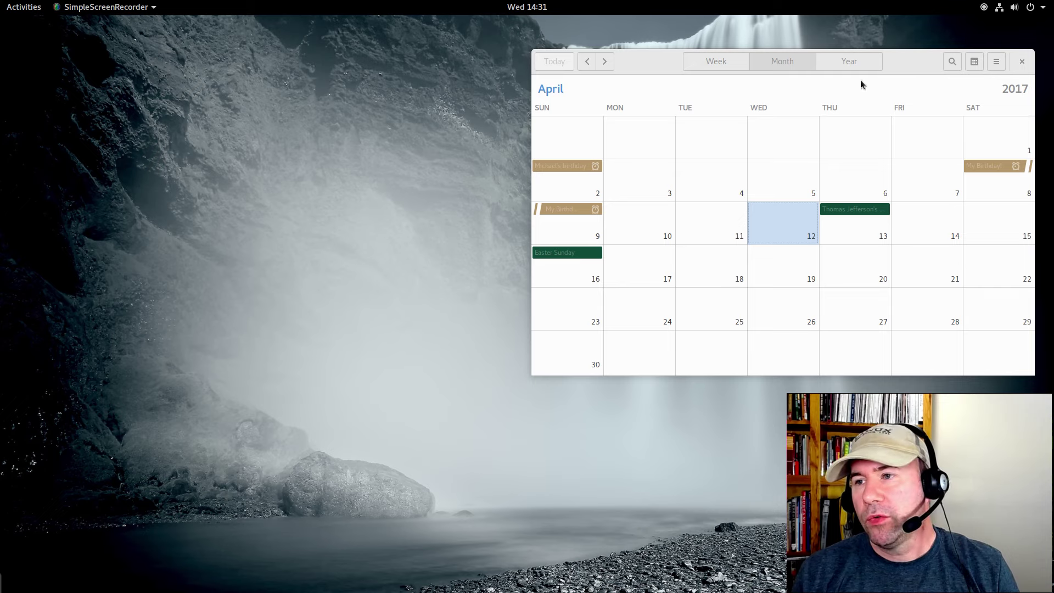
- Maximize the Calendar window, look through its Week, Month and Year views, and close it
double_click(910, 64)
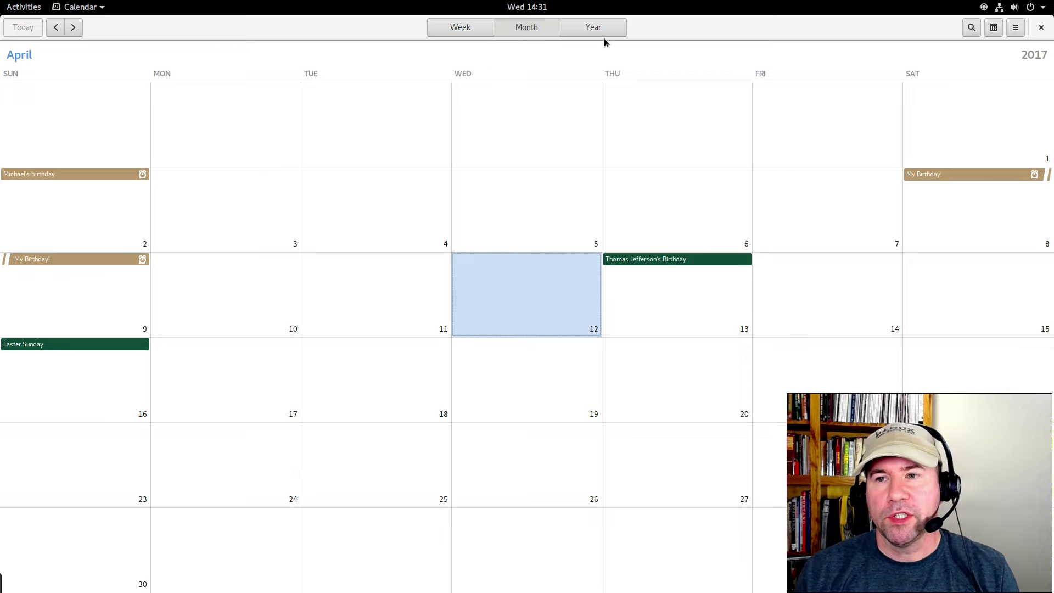
left_click(456, 28)
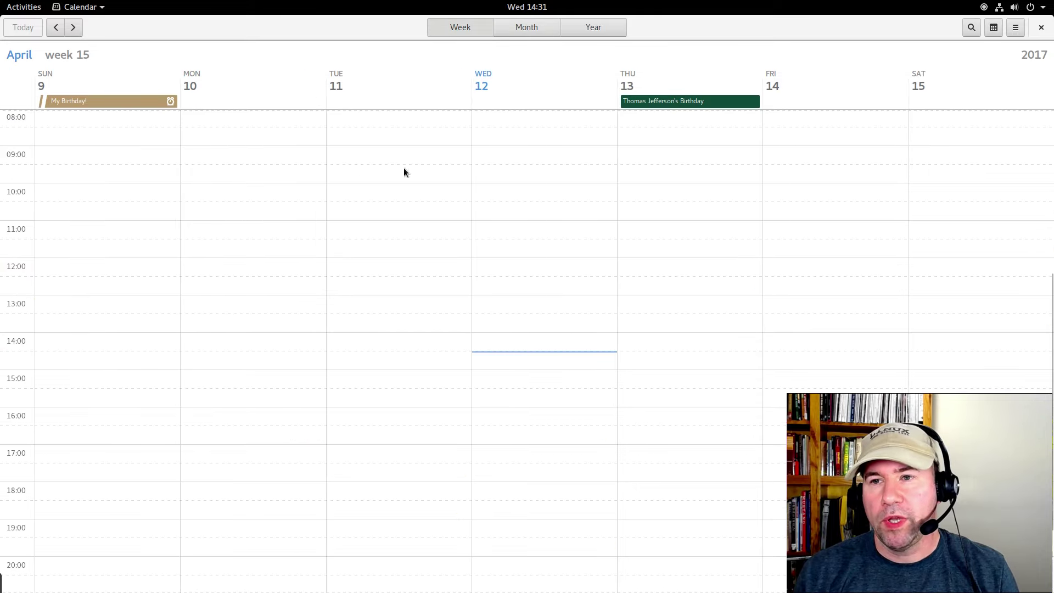
left_click(532, 27)
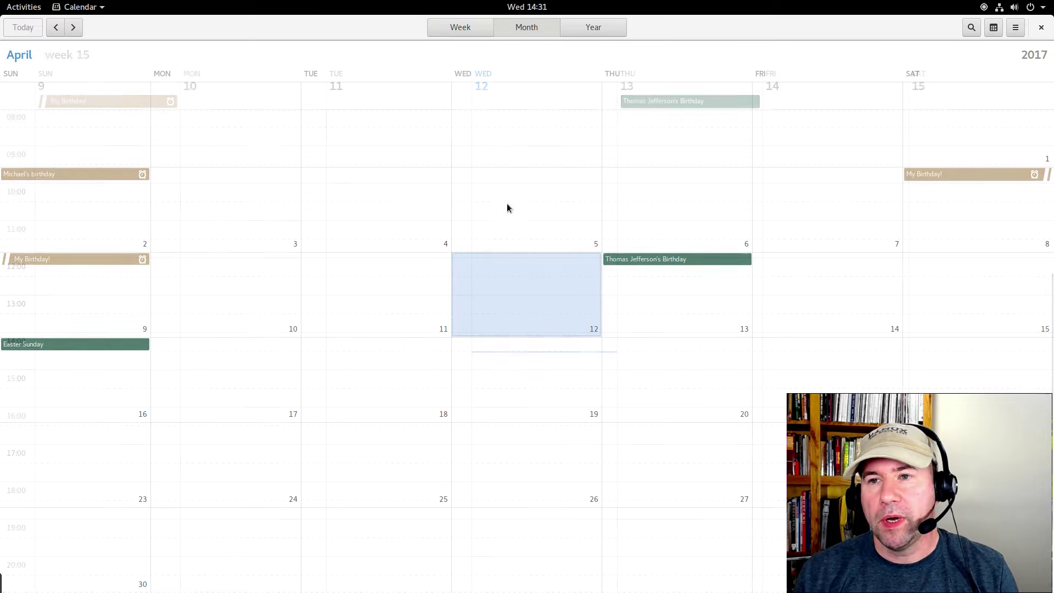
left_click(610, 34)
left_click(526, 34)
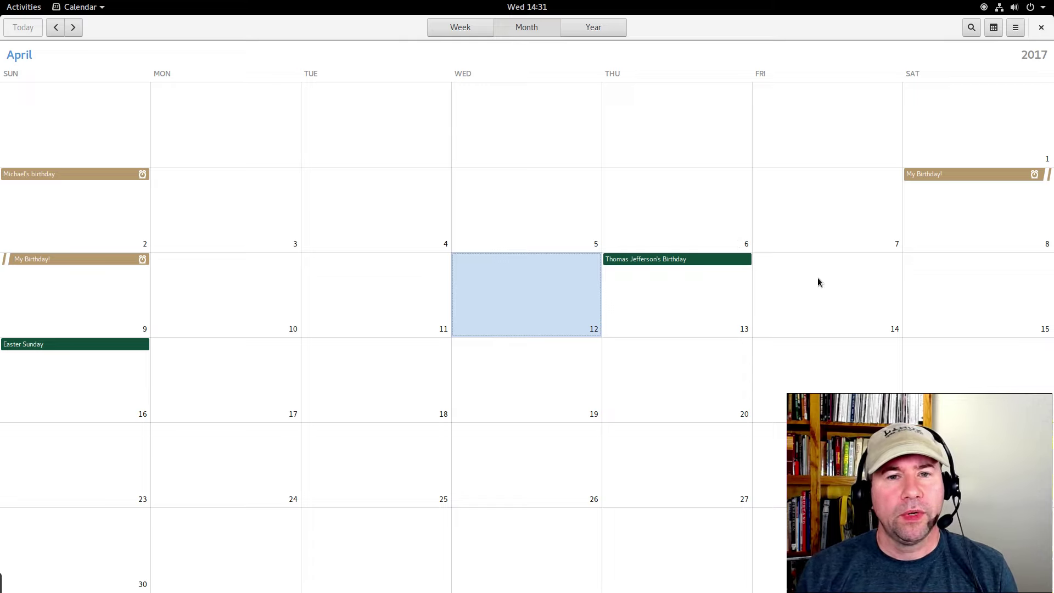
left_click(1042, 28)
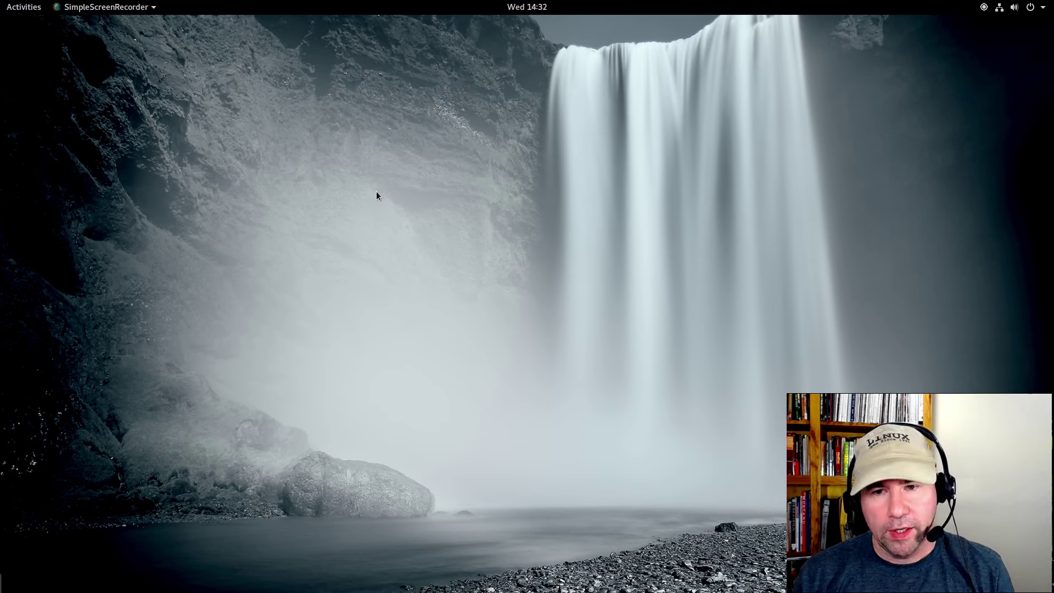
- Try to launch Calendar by searching the desktop overview for "calend"
key("super")
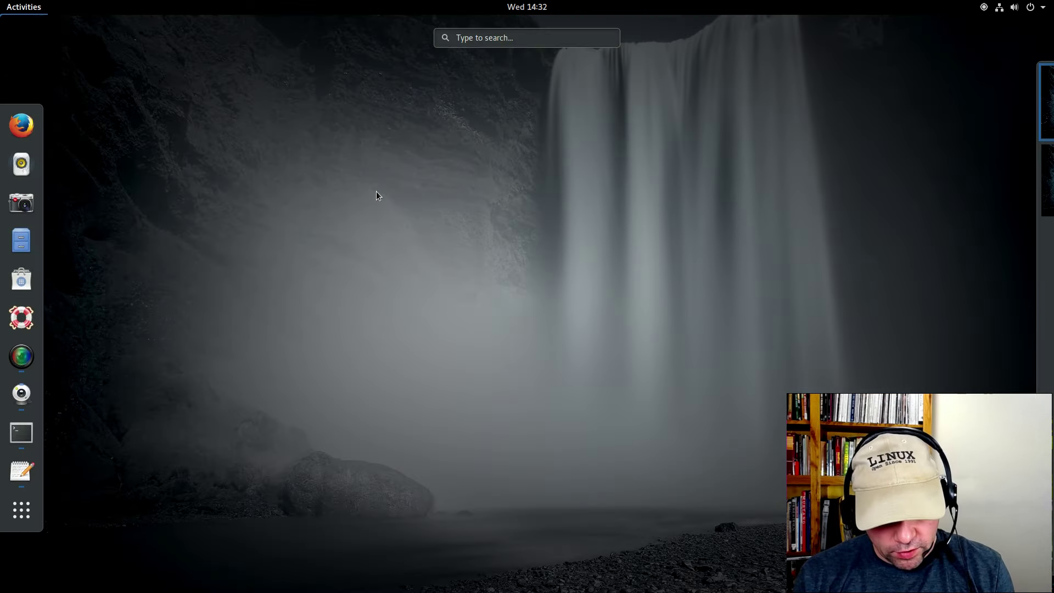
type("calend")
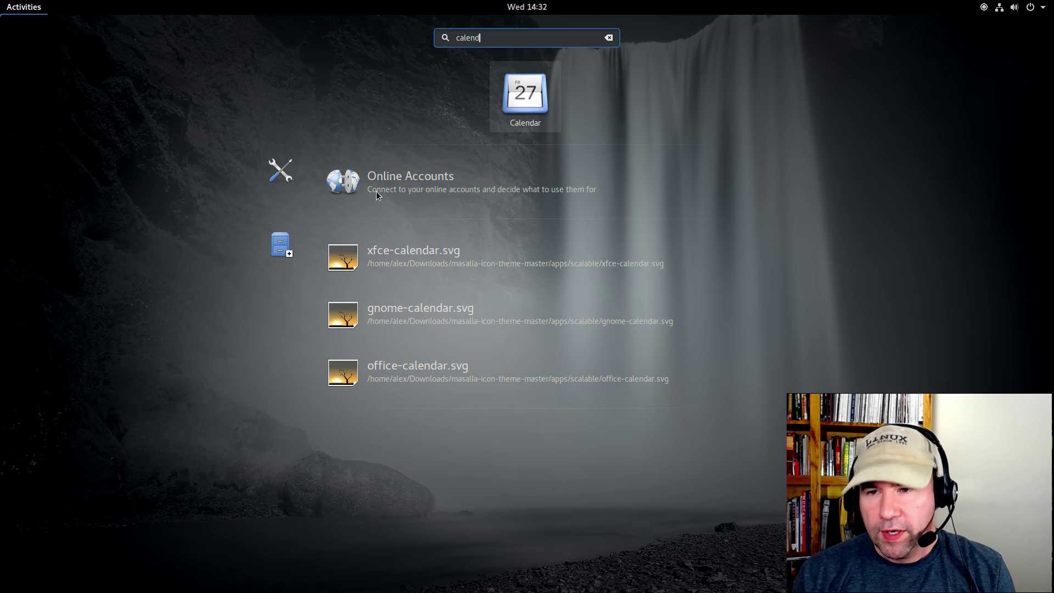
key("Return")
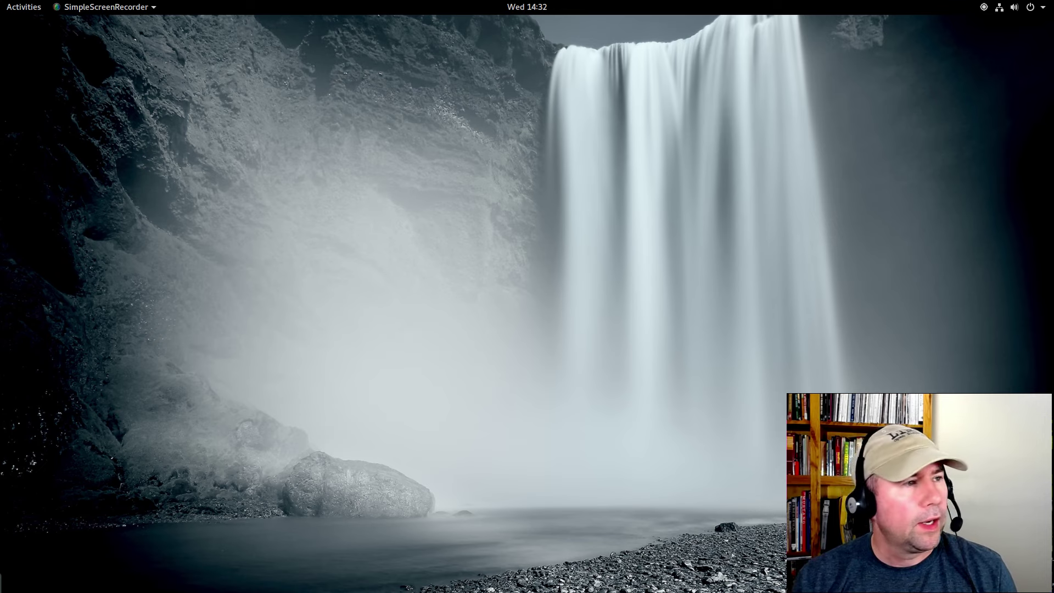
- Switch to the Terminal, run gnome-calendar to show the month view, and close both the Calendar and Terminal windows
key("alt+Tab")
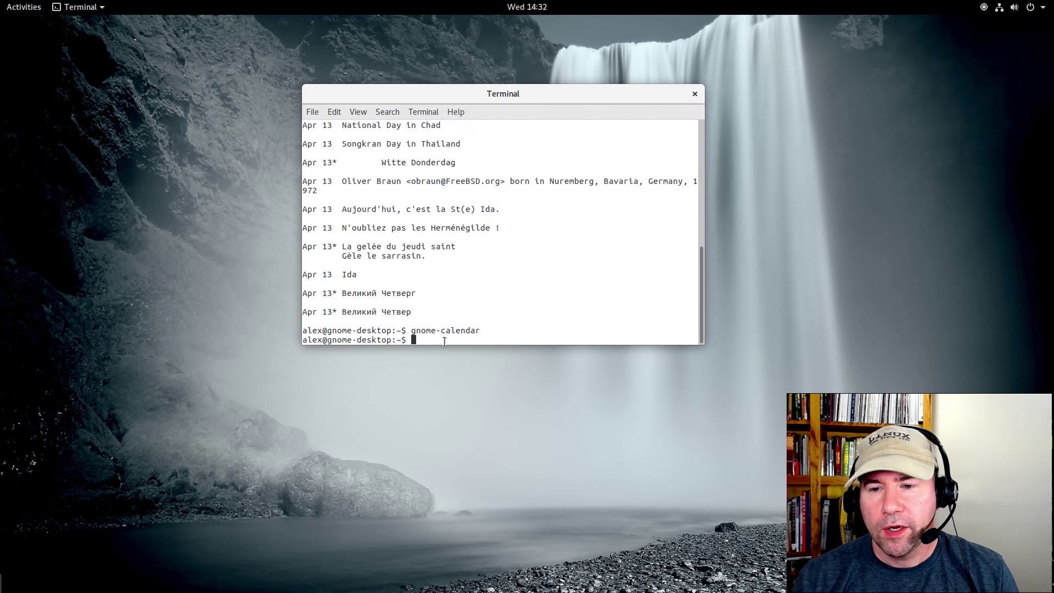
type("gnome-ca")
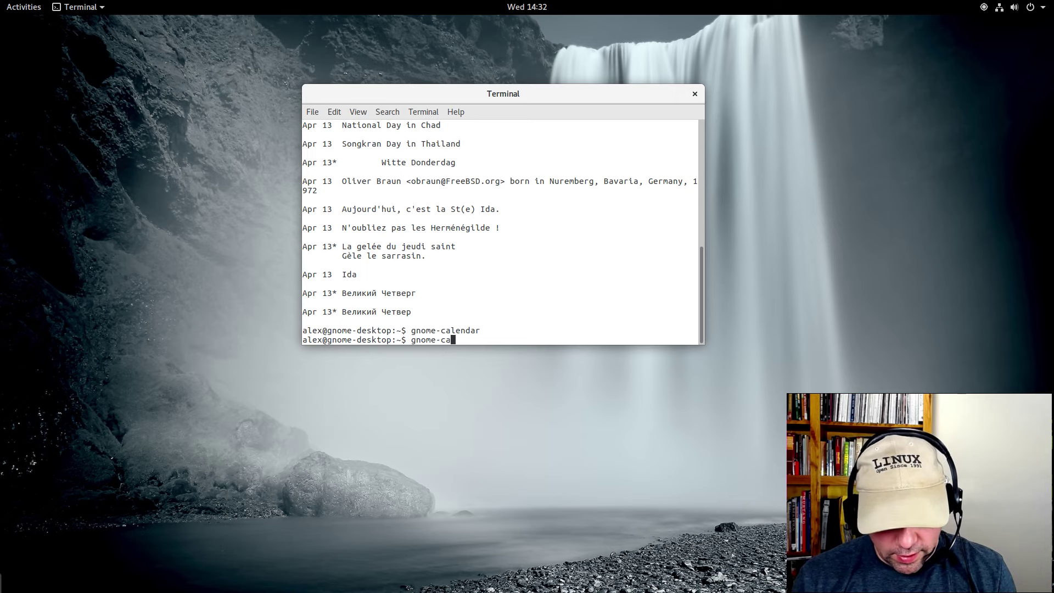
type("lendar")
key("Return")
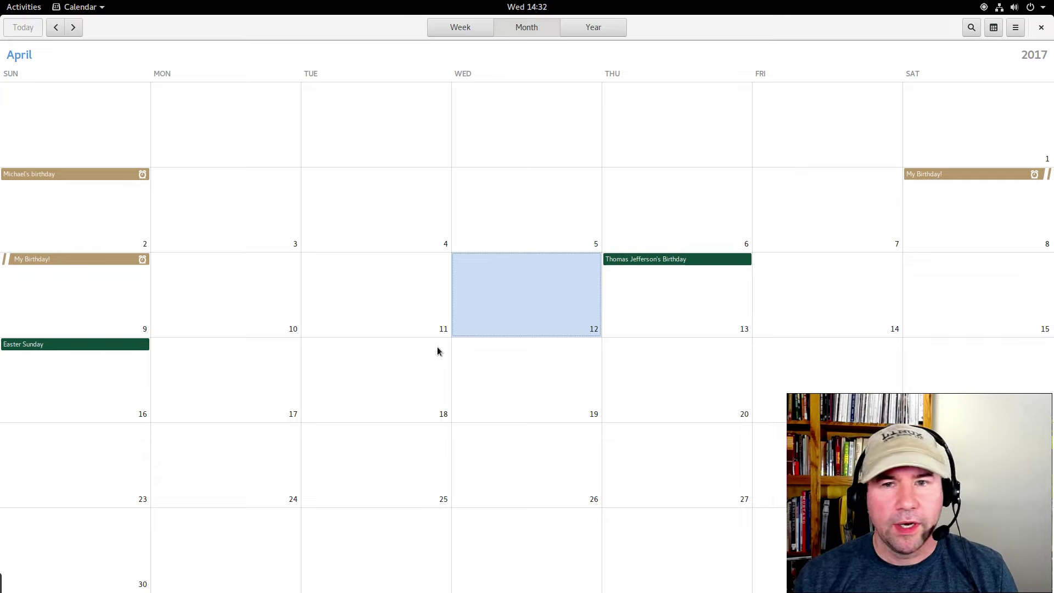
left_click(1041, 27)
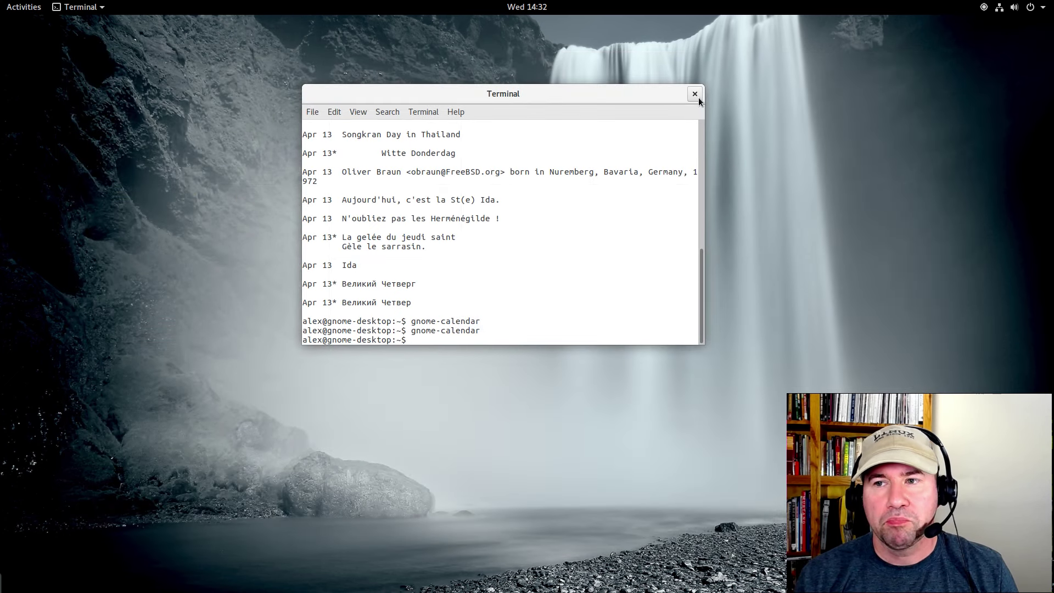
left_click(695, 94)
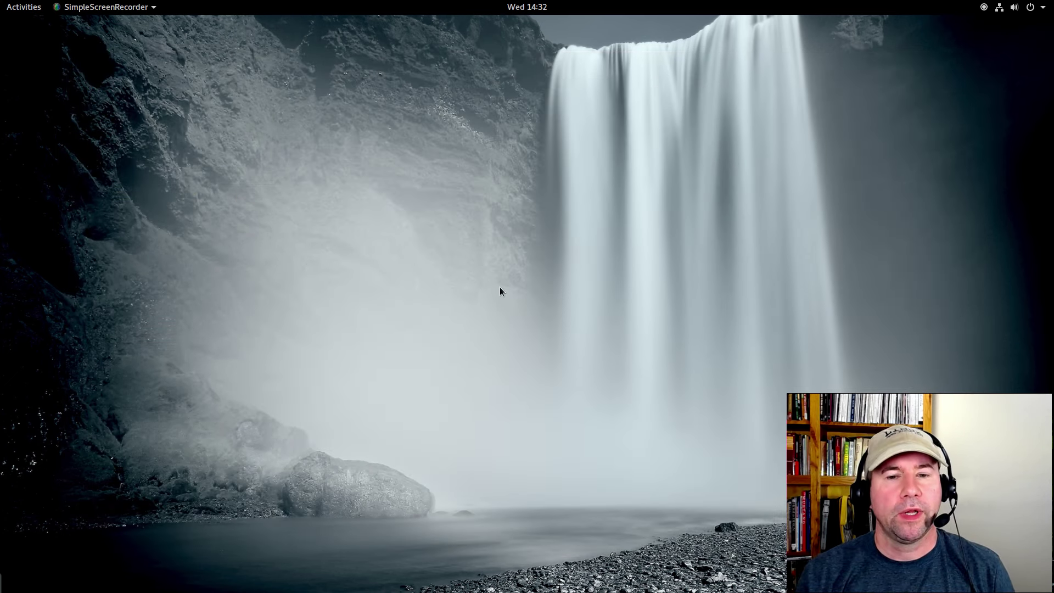